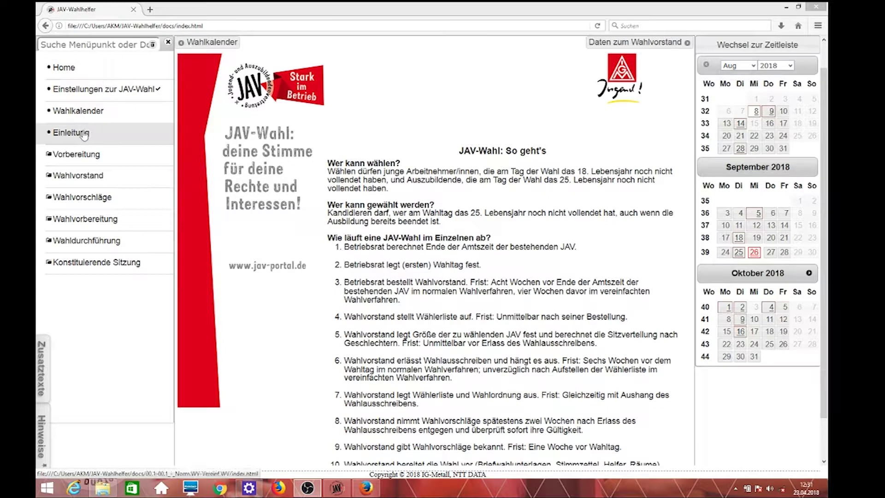
Step: Expand Vorbereitung in the left menu and go to Daten zum Wahlvorstand
{"action": "left_click", "coordinate": [85, 158]}
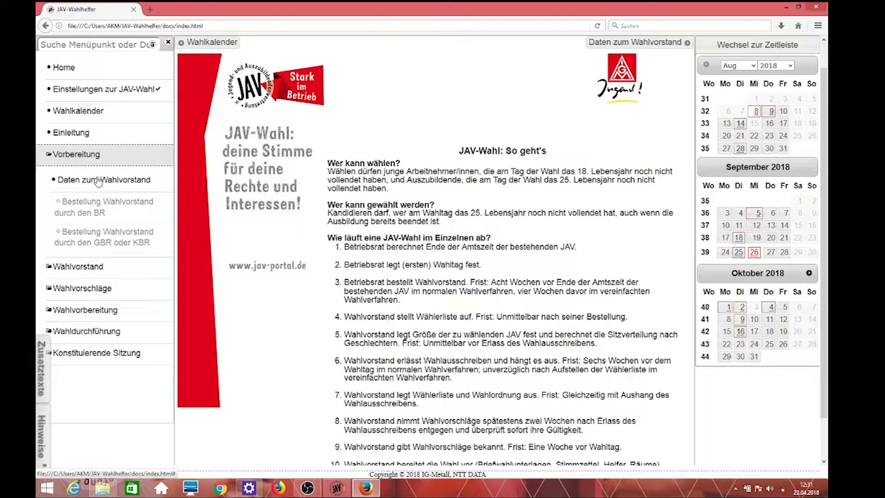
{"action": "left_click", "coordinate": [98, 181]}
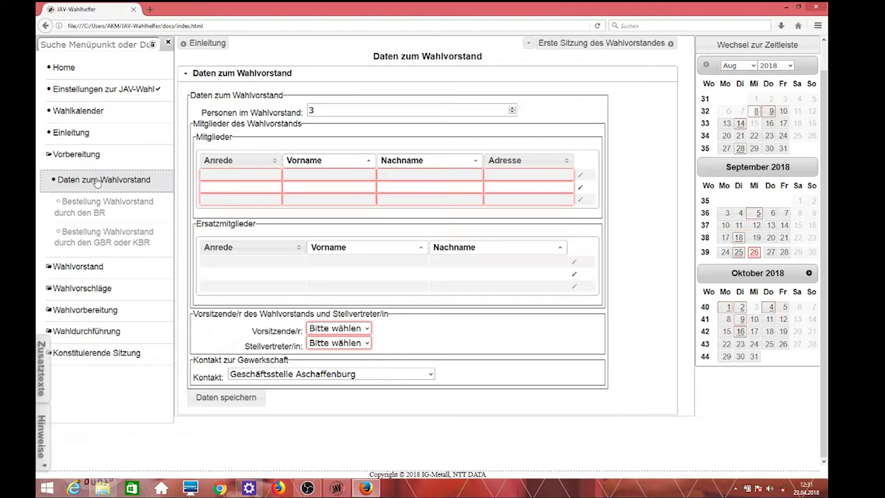
Step: Try board sizes 5 and 4, dismiss the odd-number warning, and set Personen im Wahlvorstand to 3
{"action": "left_click", "coordinate": [317, 110]}
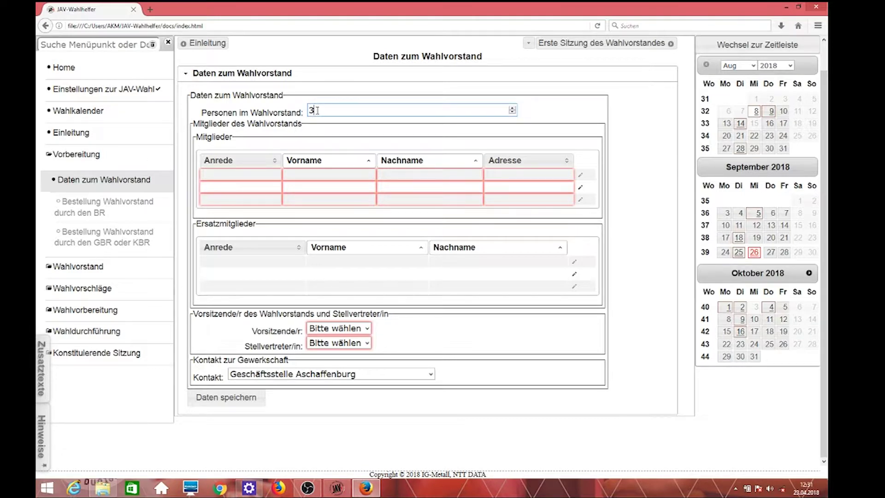
{"action": "double_click", "coordinate": [310, 112]}
{"action": "type", "text": "5"}
{"action": "double_click", "coordinate": [312, 110]}
{"action": "type", "text": "4"}
{"action": "left_click", "coordinate": [339, 133]}
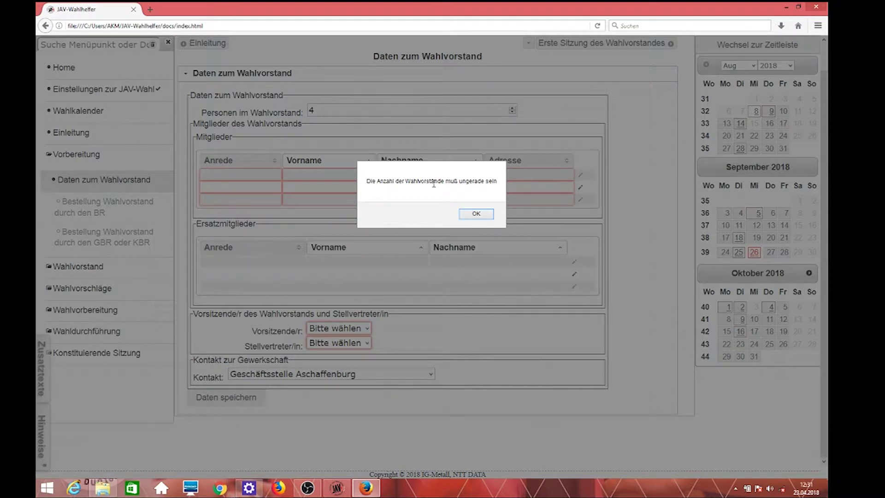
{"action": "left_click", "coordinate": [476, 214]}
{"action": "left_click", "coordinate": [324, 109]}
{"action": "key", "text": "BackSpace"}
{"action": "type", "text": "3"}
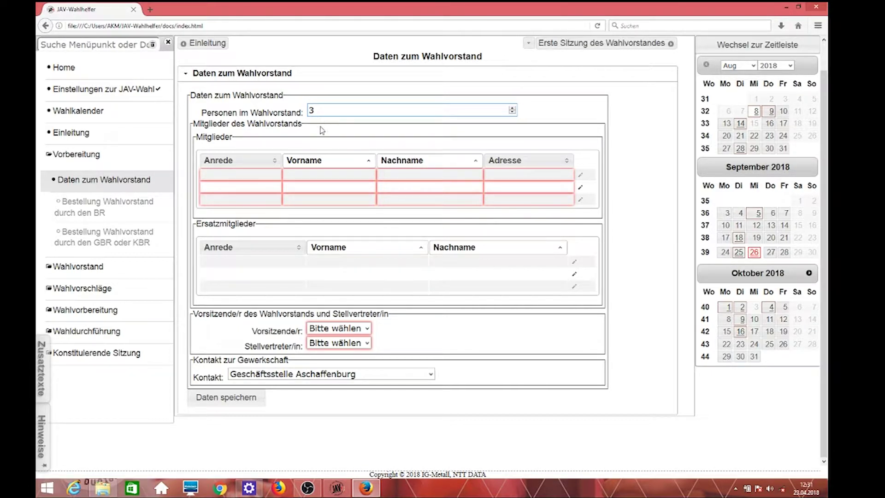
Step: Add the first member as Frau with first name, last name and two-line address, copying the address
{"action": "left_click", "coordinate": [268, 179]}
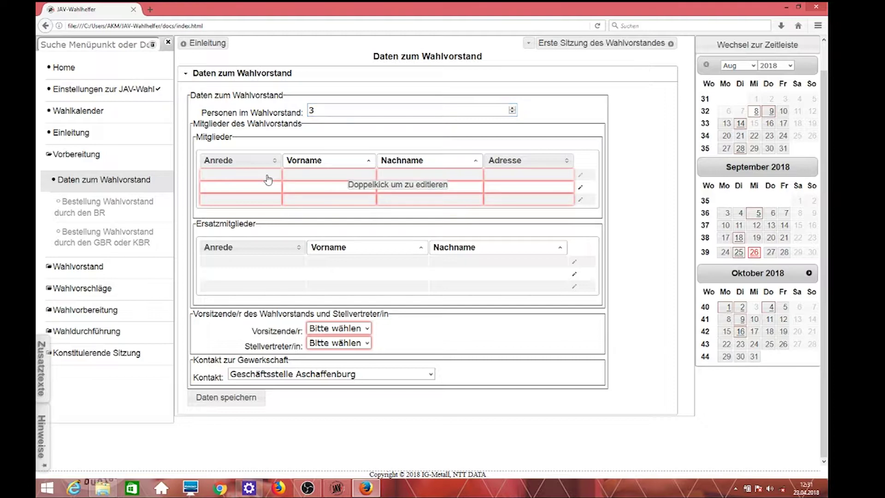
{"action": "double_click", "coordinate": [268, 179]}
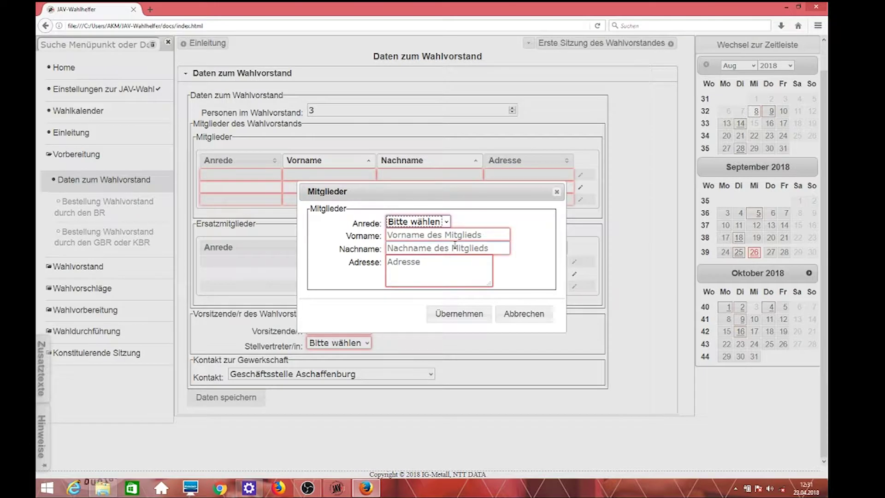
{"action": "left_click", "coordinate": [446, 222]}
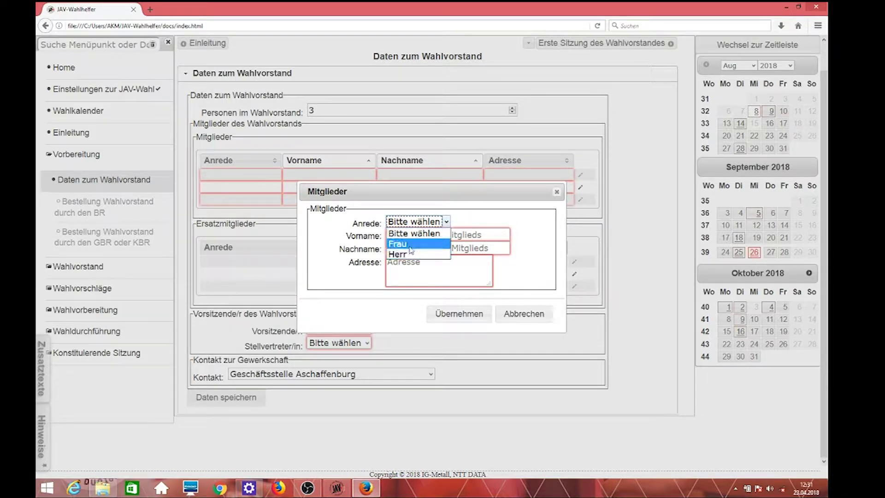
{"action": "left_click", "coordinate": [442, 242]}
{"action": "key", "text": "Tab"}
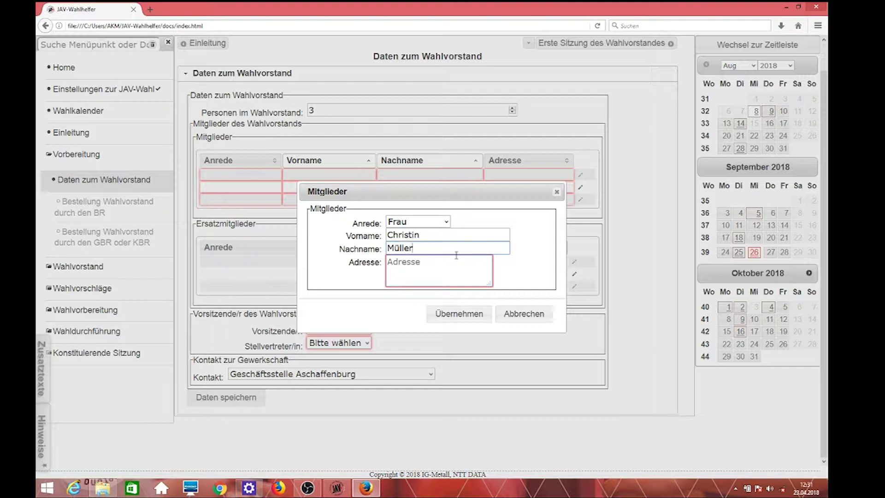
{"action": "key", "text": "Tab"}
{"action": "type", "text": "Mainweg"}
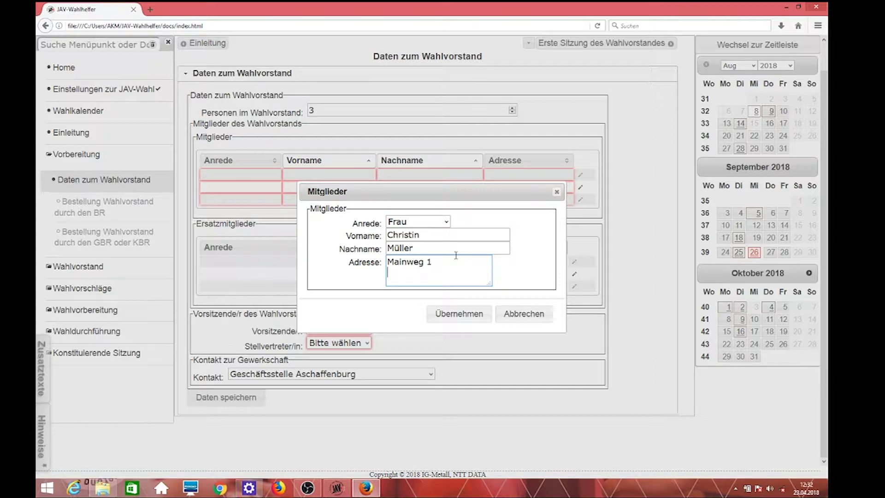
{"action": "type", "text": "3739 Aschaffenburg"}
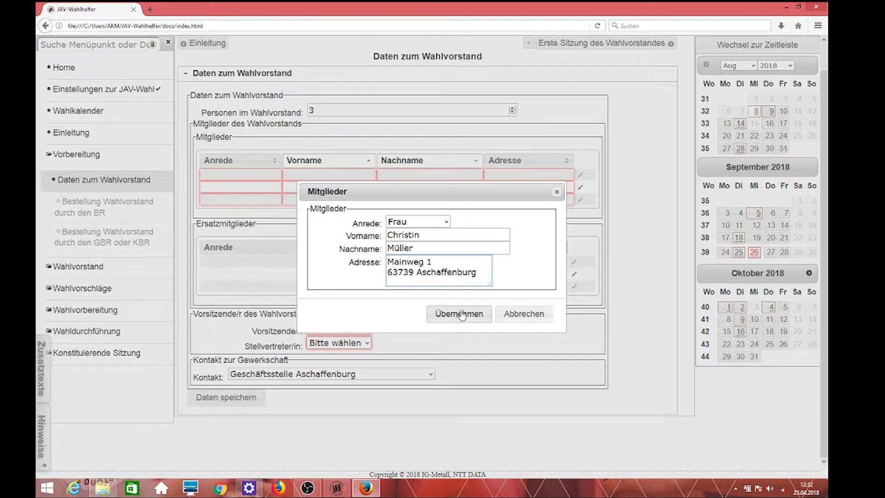
{"action": "left_click_drag", "start_coordinate": [485, 277], "coordinate": [387, 262]}
{"action": "key", "text": "ctrl+c"}
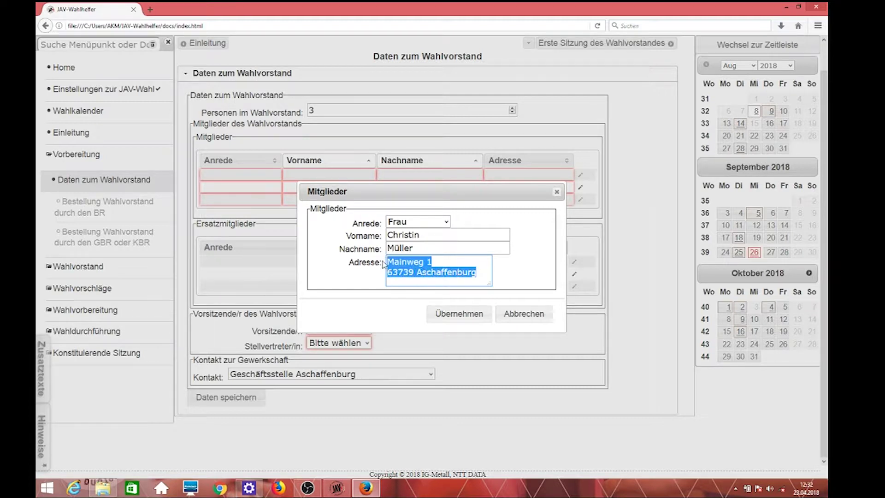
{"action": "left_click", "coordinate": [460, 314]}
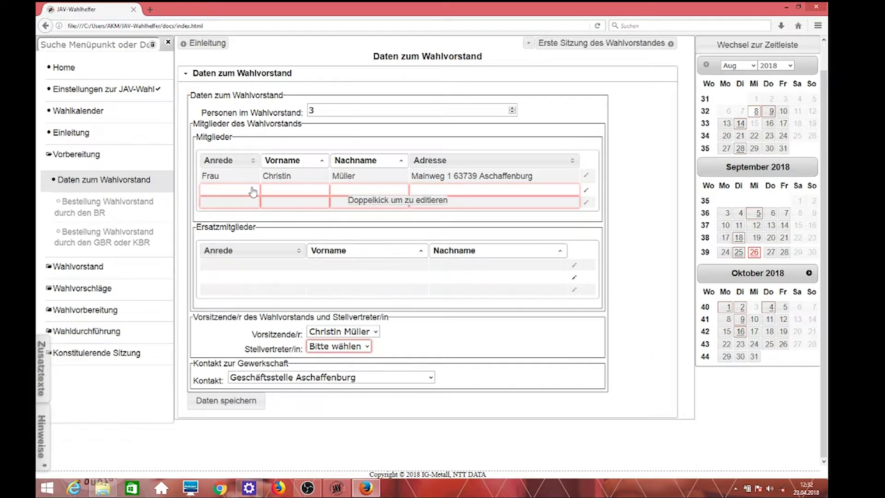
Step: Add the second member as Herr with first and last name and the pasted address
{"action": "double_click", "coordinate": [250, 190]}
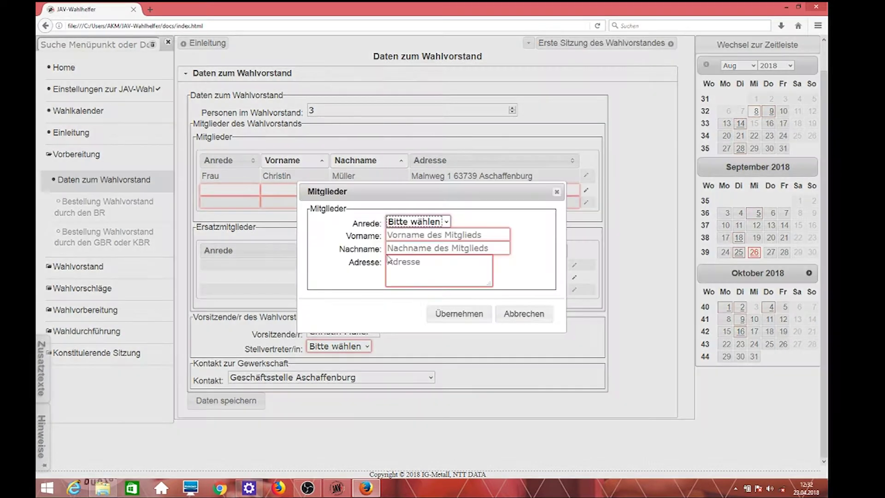
{"action": "left_click", "coordinate": [447, 223]}
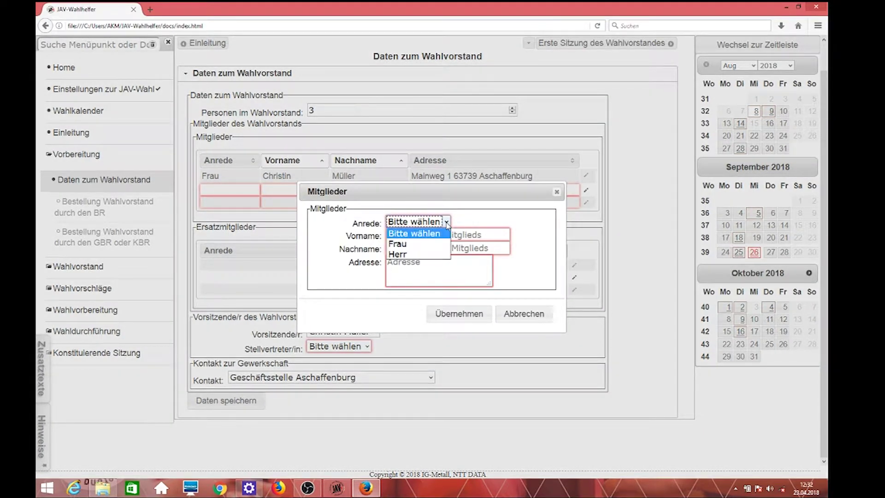
{"action": "left_click", "coordinate": [398, 254]}
{"action": "left_click", "coordinate": [410, 236]}
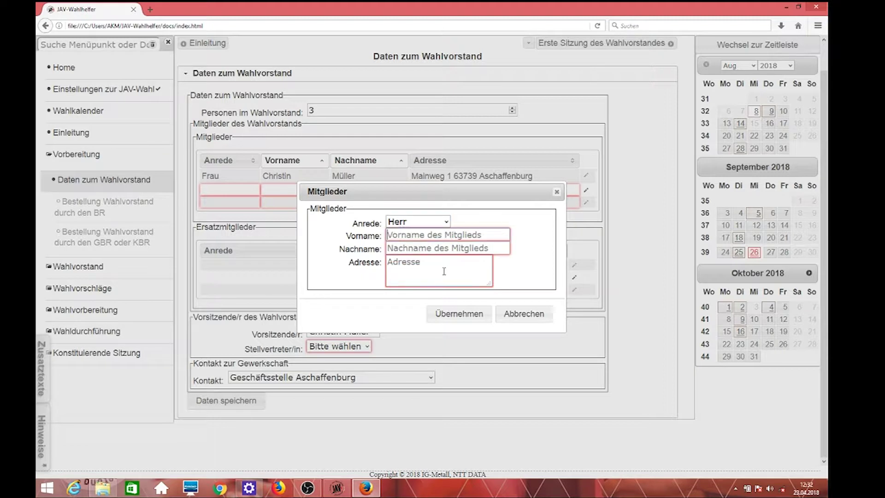
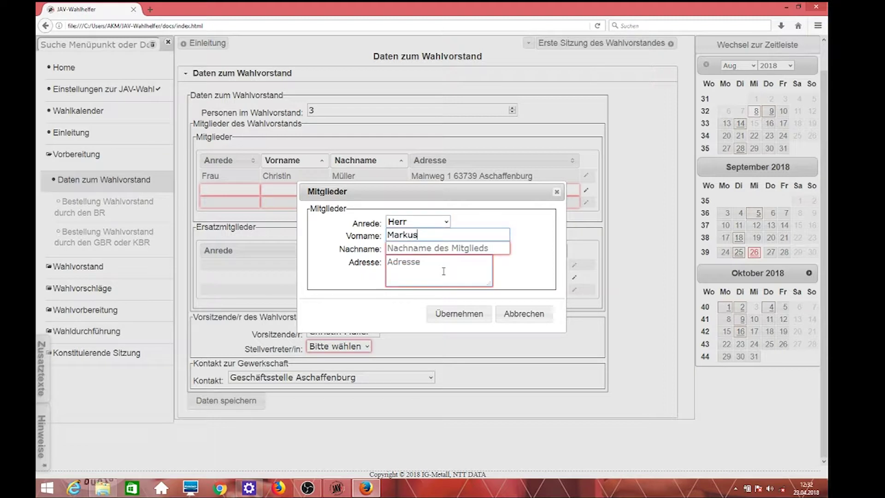
{"action": "key", "text": "Tab"}
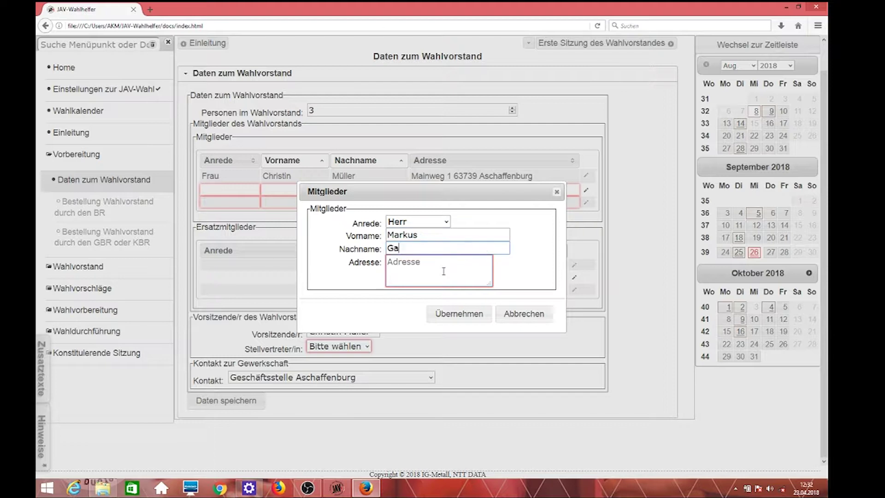
{"action": "key", "text": "Tab"}
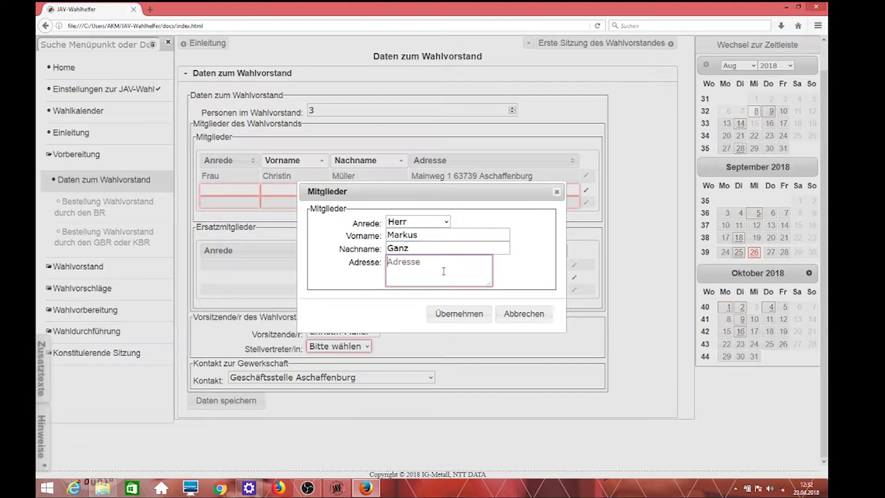
{"action": "key", "text": "ctrl+v"}
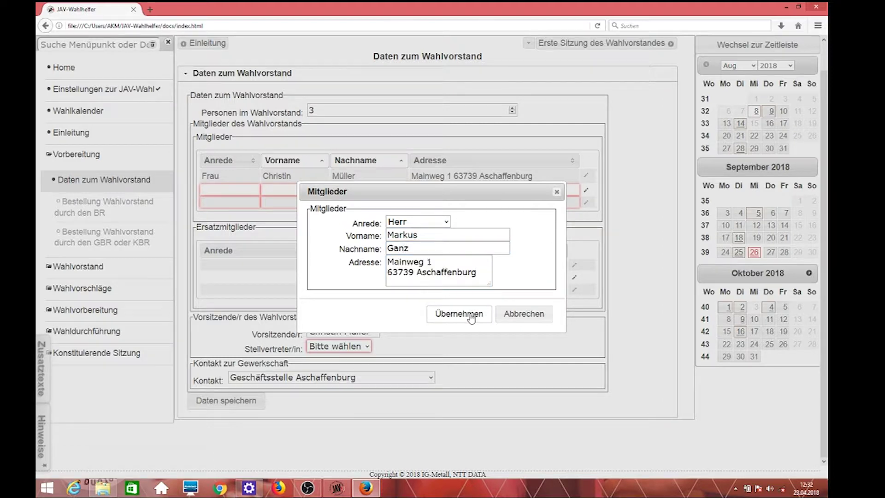
{"action": "left_click", "coordinate": [471, 316]}
Step: Add the third member as Frau with first and last name and the pasted address
{"action": "double_click", "coordinate": [251, 212]}
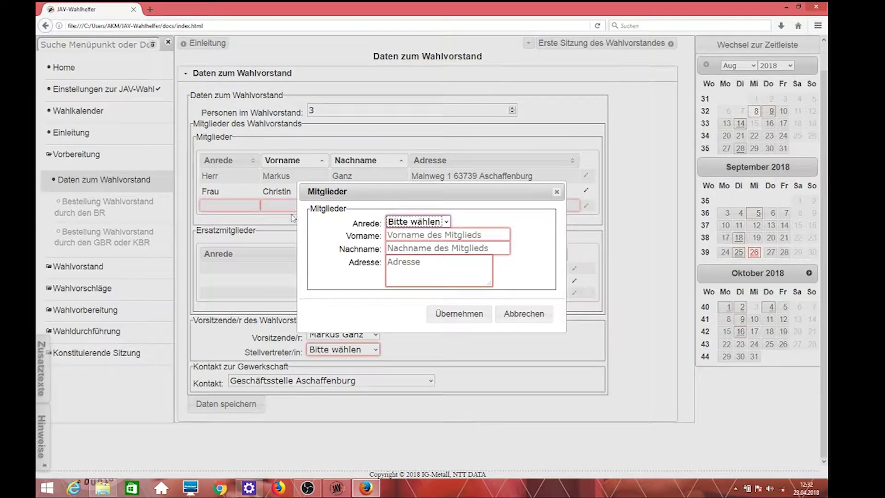
{"action": "left_click", "coordinate": [446, 222]}
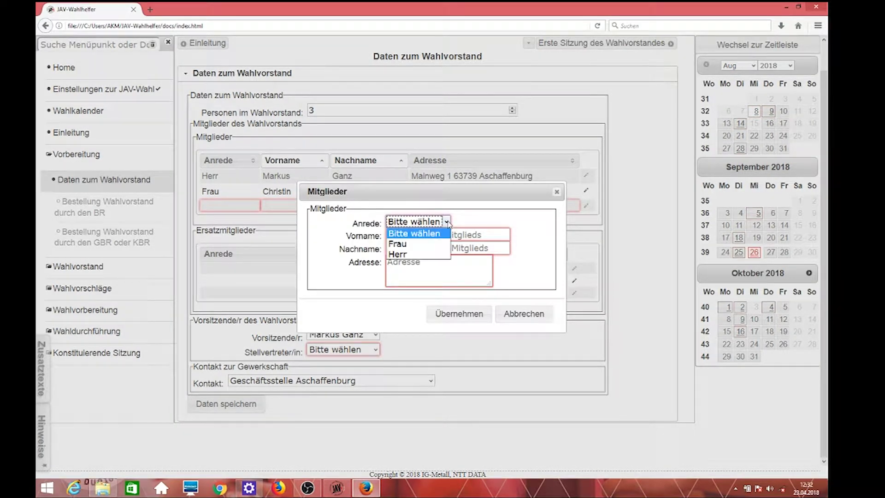
{"action": "left_click", "coordinate": [371, 243]}
{"action": "left_click", "coordinate": [452, 248]}
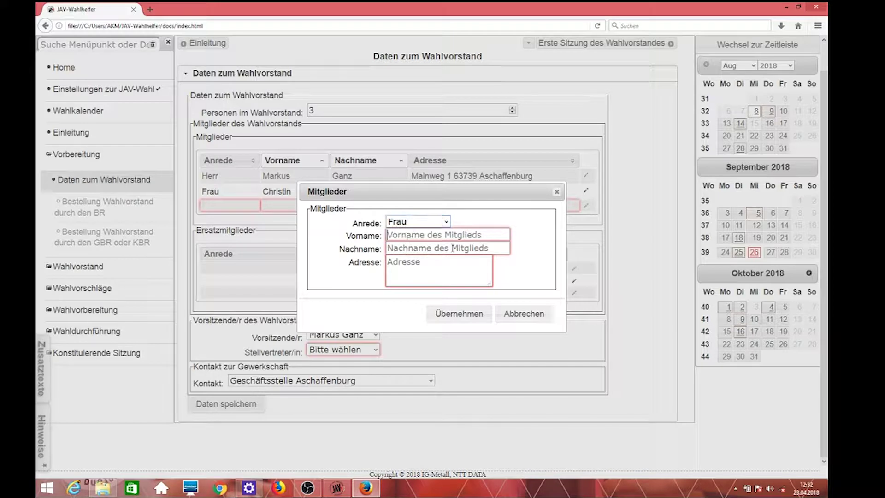
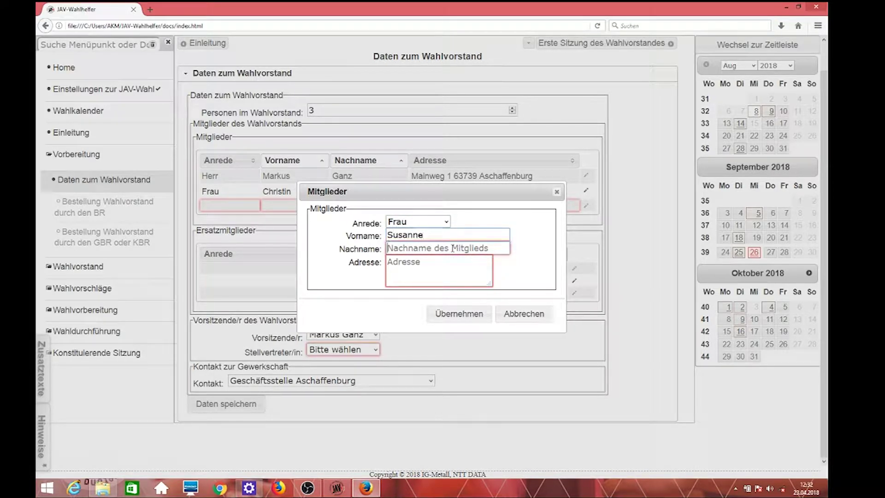
{"action": "key", "text": "Tab"}
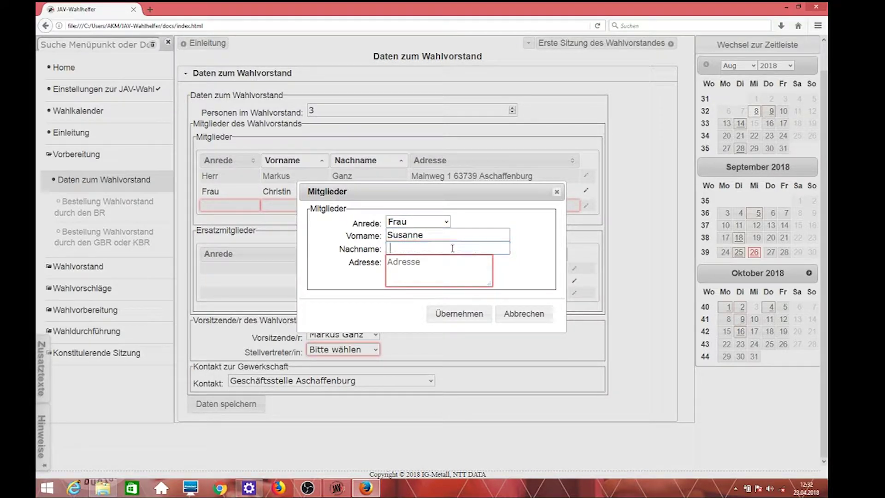
{"action": "key", "text": "Tab"}
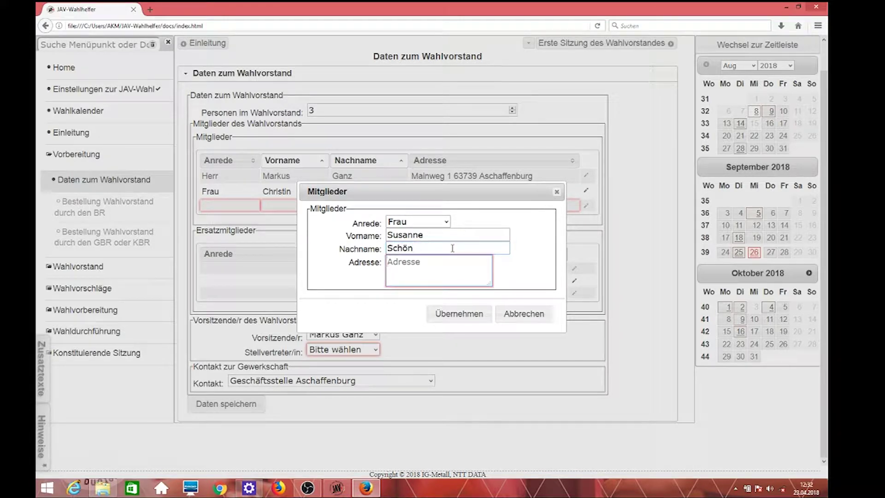
{"action": "key", "text": "ctrl+v"}
{"action": "left_click", "coordinate": [457, 314]}
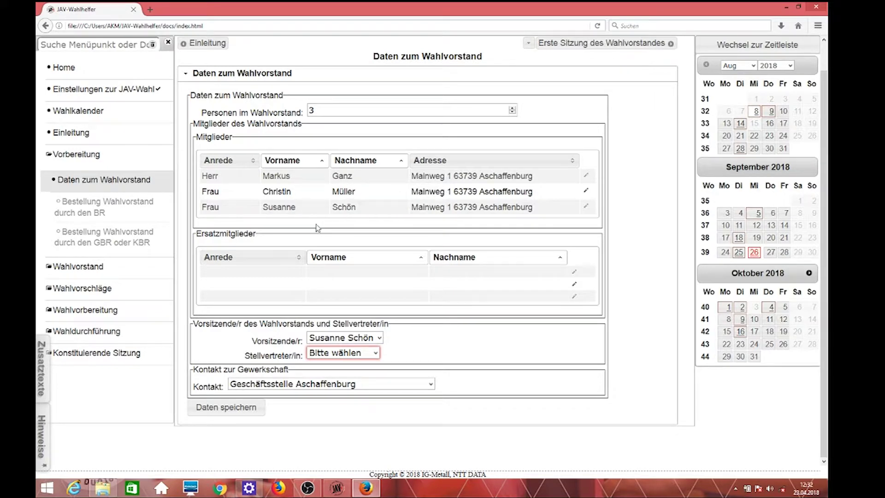
Step: Add the first substitute member as Herr with first and last name
{"action": "double_click", "coordinate": [309, 273]}
{"action": "left_click", "coordinate": [445, 238]}
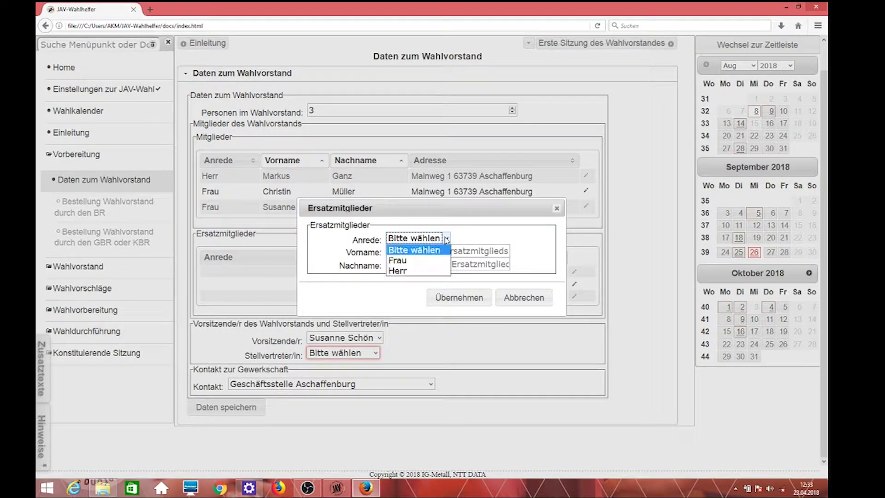
{"action": "left_click", "coordinate": [412, 271]}
{"action": "left_click", "coordinate": [411, 249]}
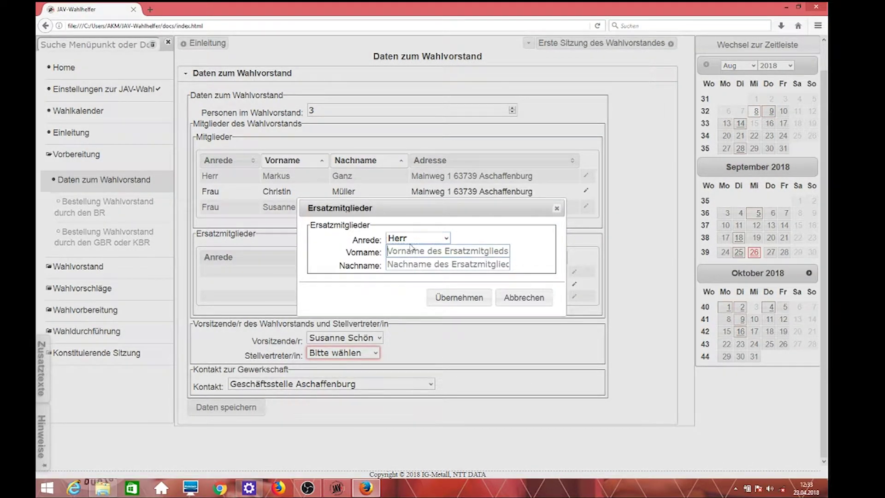
{"action": "left_click", "coordinate": [488, 267]}
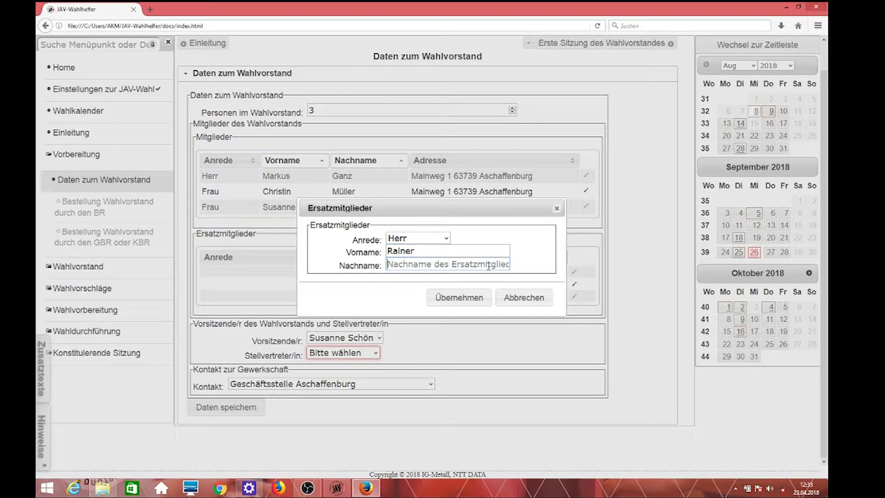
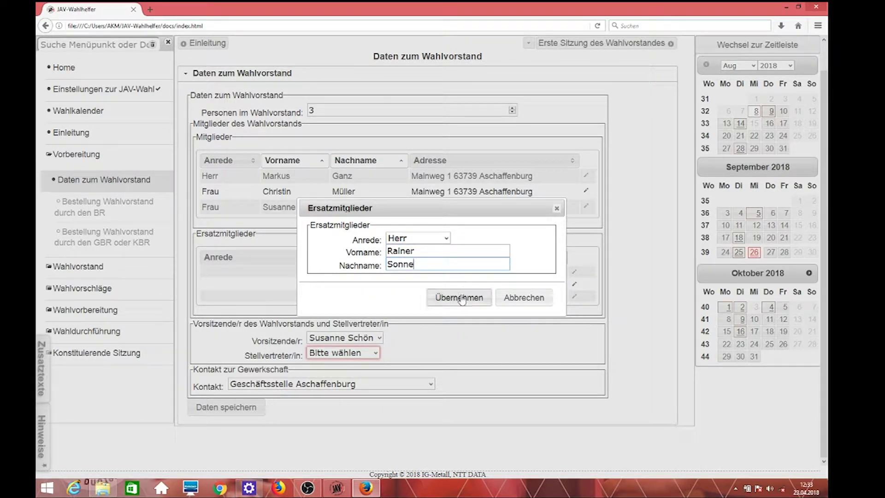
{"action": "left_click", "coordinate": [458, 299]}
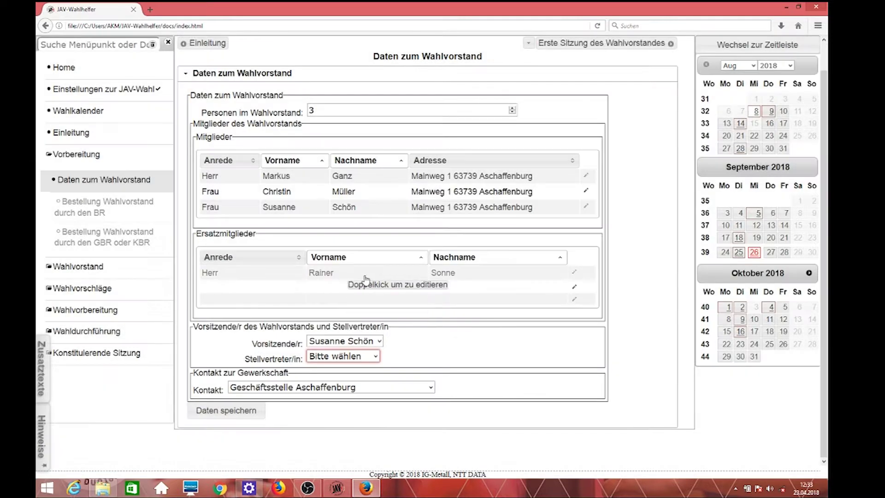
Step: Add a second substitute member as Herr with first and last name
{"action": "double_click", "coordinate": [331, 290]}
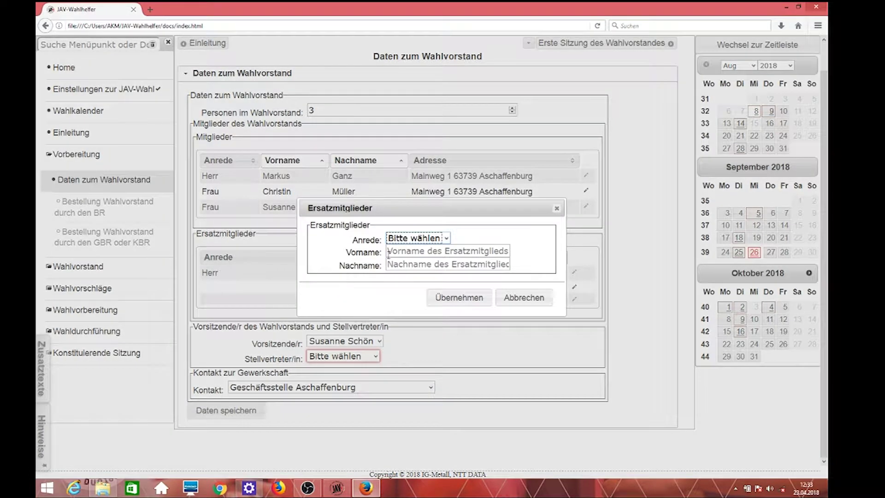
{"action": "left_click", "coordinate": [433, 238]}
{"action": "left_click", "coordinate": [399, 271]}
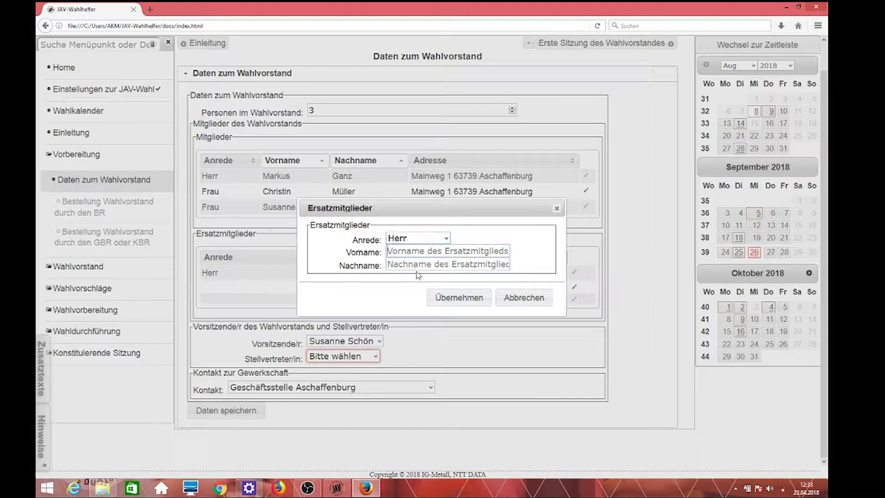
{"action": "key", "text": "Tab"}
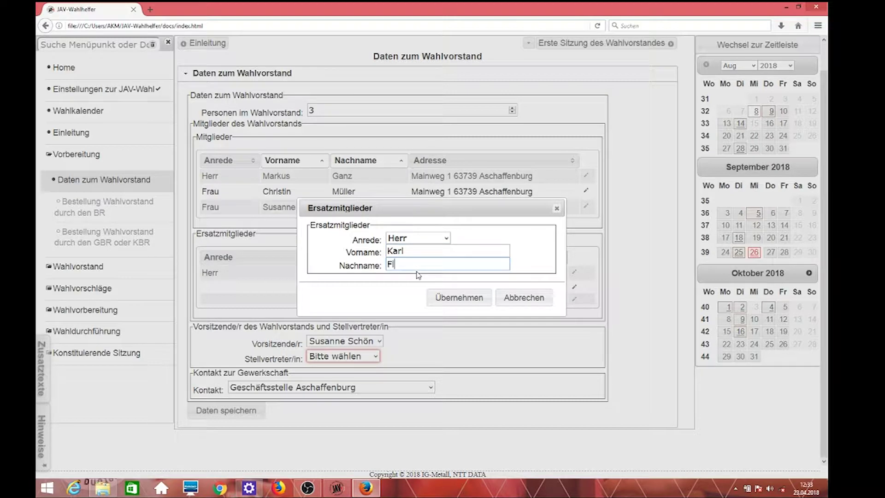
{"action": "left_click", "coordinate": [452, 299]}
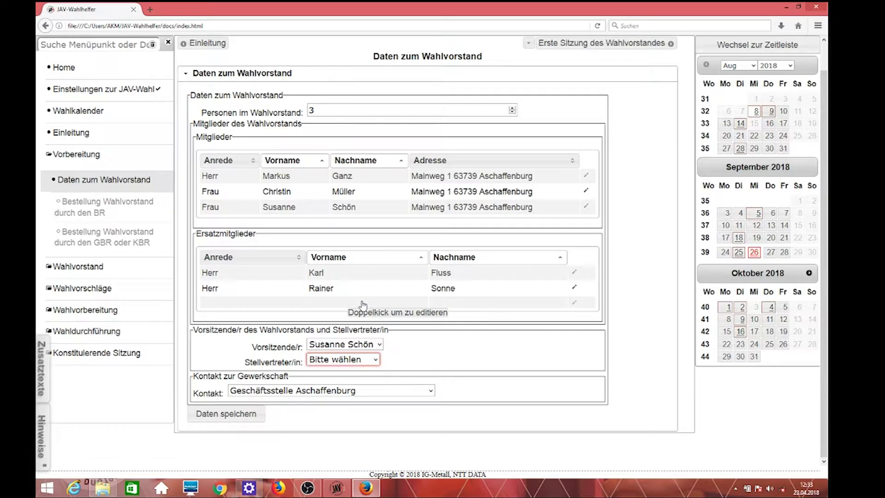
Step: Add a third substitute member as Frau with first and last name
{"action": "double_click", "coordinate": [360, 303]}
{"action": "left_click", "coordinate": [432, 239]}
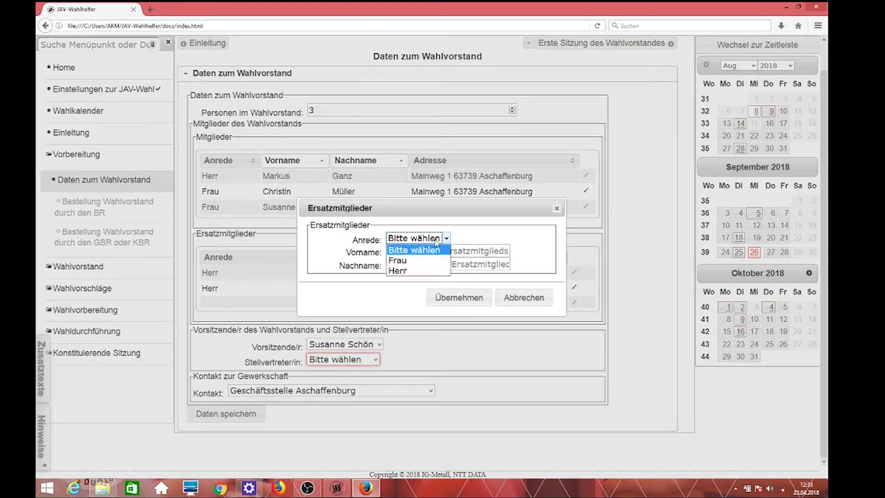
{"action": "left_click", "coordinate": [411, 260]}
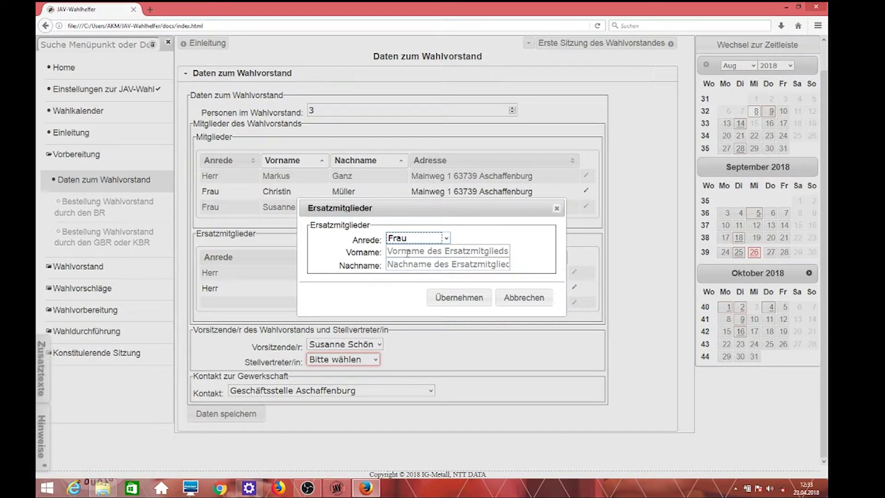
{"action": "key", "text": "Tab"}
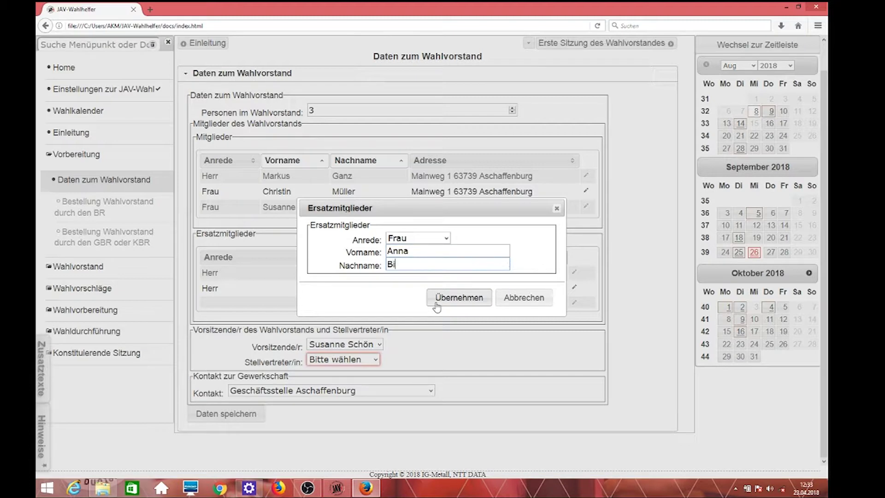
{"action": "left_click", "coordinate": [436, 298]}
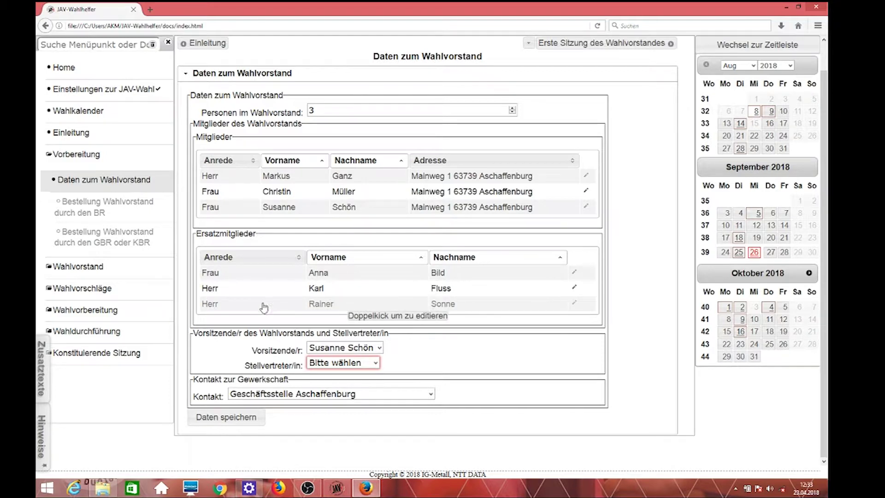
Step: Choose the board's Vorsitzende/r and Stellvertreter/in from the members and save the data
{"action": "left_click", "coordinate": [378, 348]}
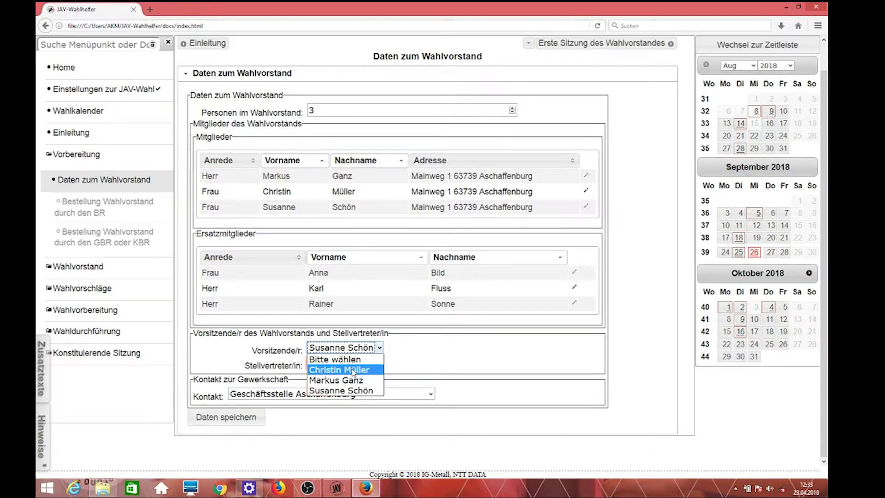
{"action": "left_click", "coordinate": [360, 371]}
{"action": "left_click", "coordinate": [380, 363]}
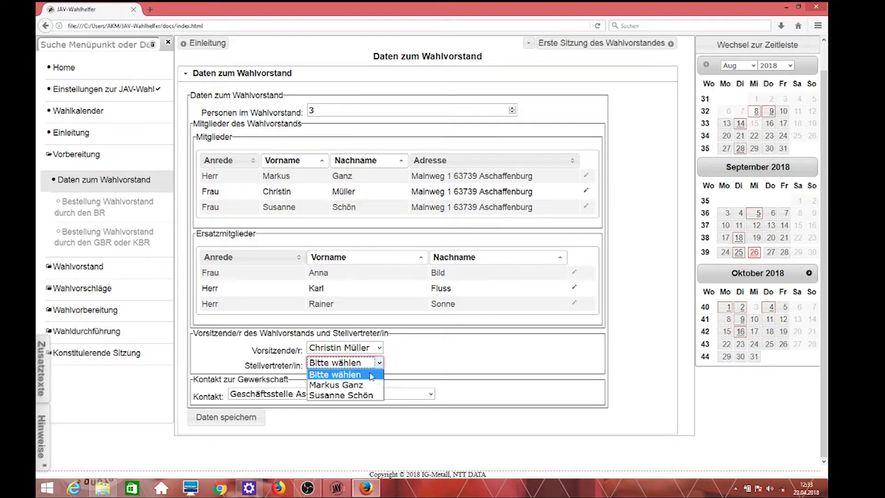
{"action": "left_click", "coordinate": [366, 386]}
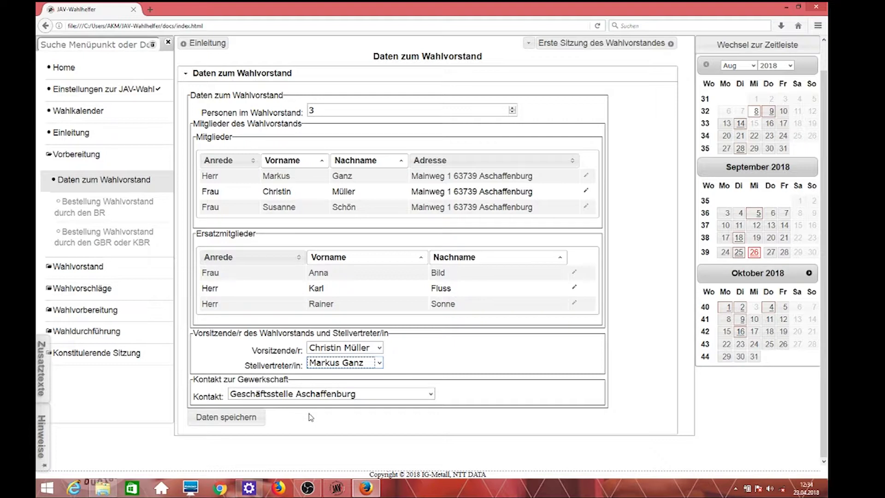
{"action": "left_click", "coordinate": [252, 419]}
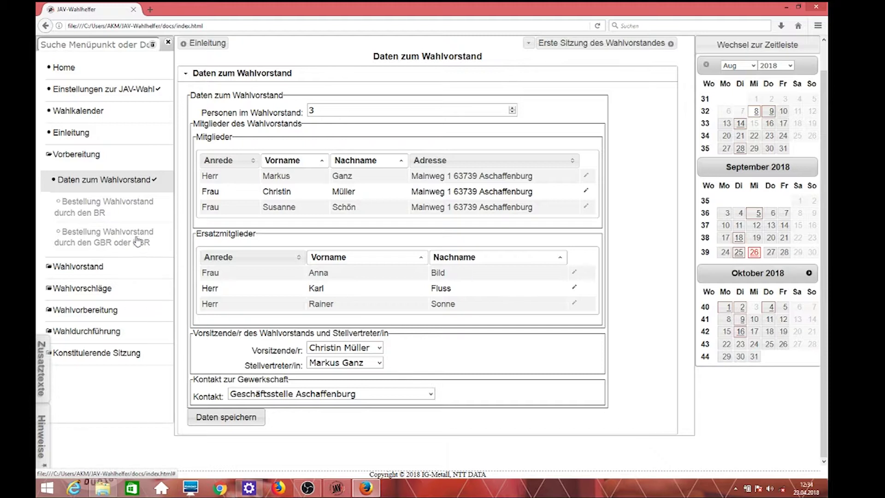
Step: In Bestellung Wahlvorstand durch den BR, set date 25.04.2018 and Beschlußnummer 023
{"action": "left_click", "coordinate": [113, 211]}
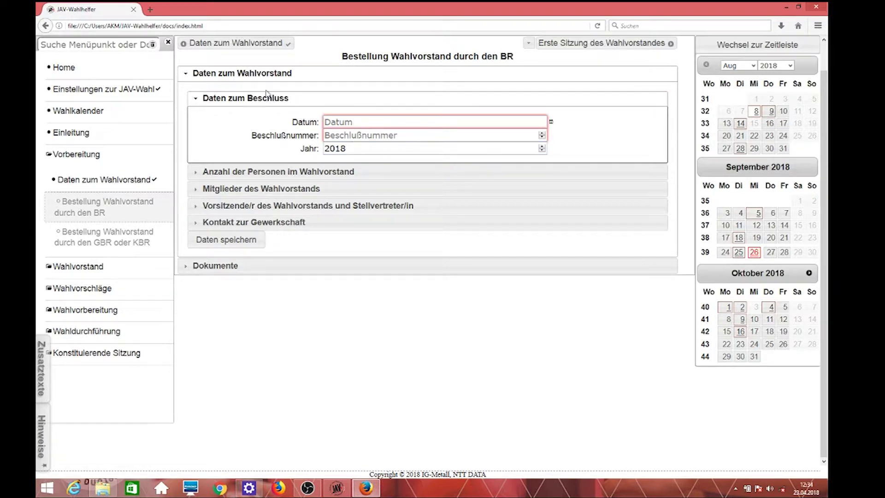
{"action": "left_click", "coordinate": [549, 122]}
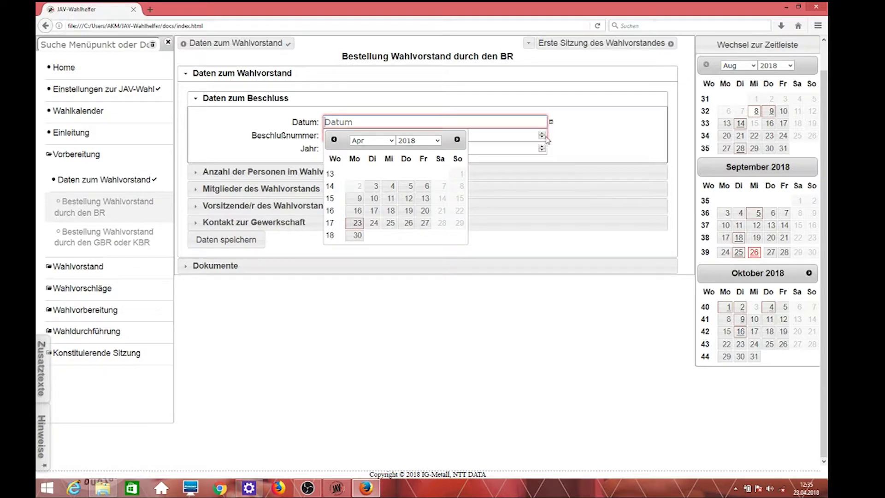
{"action": "left_click", "coordinate": [391, 223]}
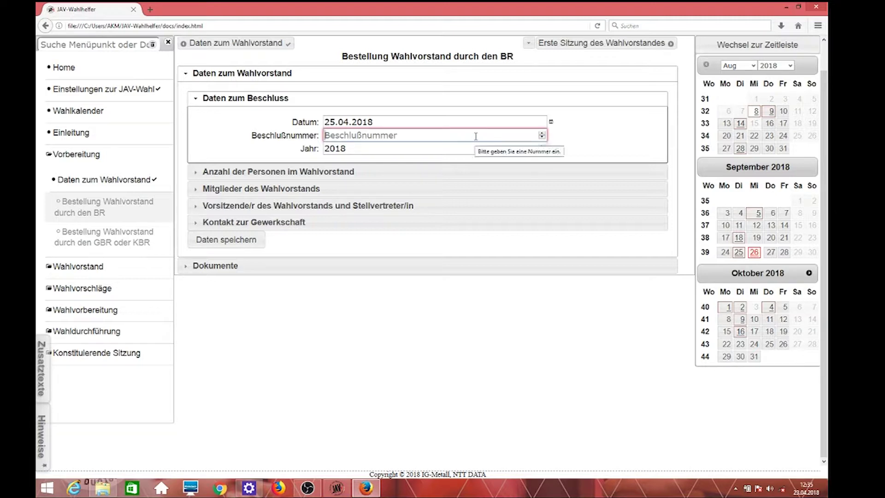
{"action": "type", "text": "023"}
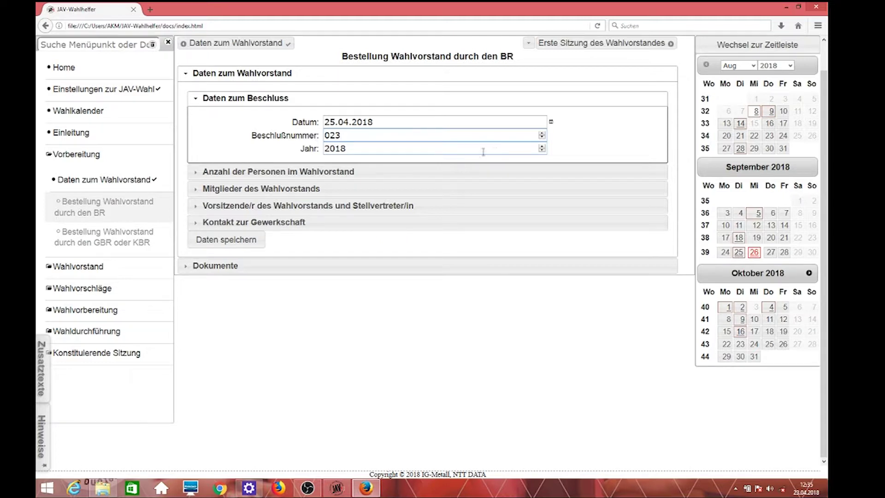
{"action": "left_click", "coordinate": [348, 172]}
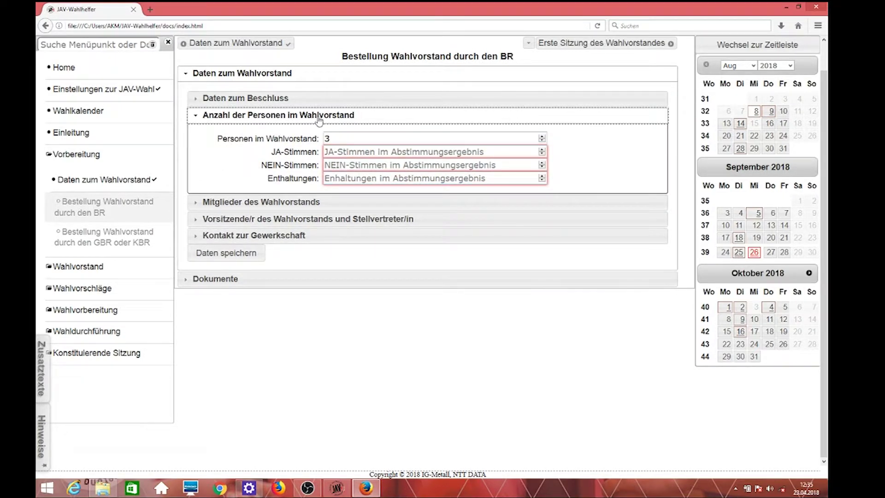
Step: Record the board-size vote as 15 yes, 0 no and 0 abstentions
{"action": "left_click", "coordinate": [343, 152]}
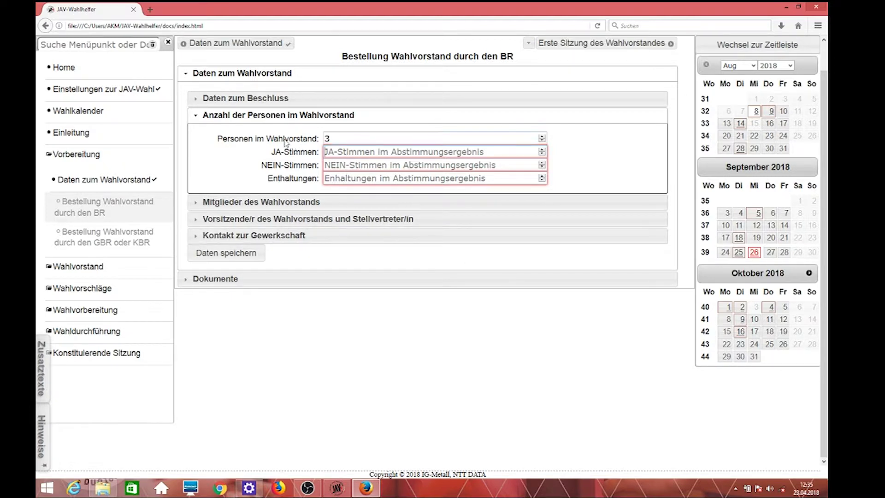
{"action": "type", "text": "15"}
{"action": "left_click", "coordinate": [396, 169]}
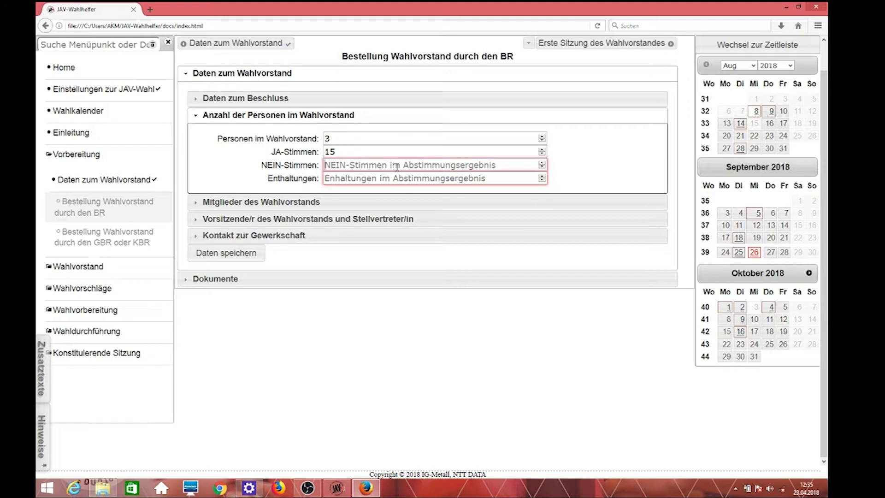
{"action": "type", "text": "0"}
{"action": "left_click", "coordinate": [377, 177]}
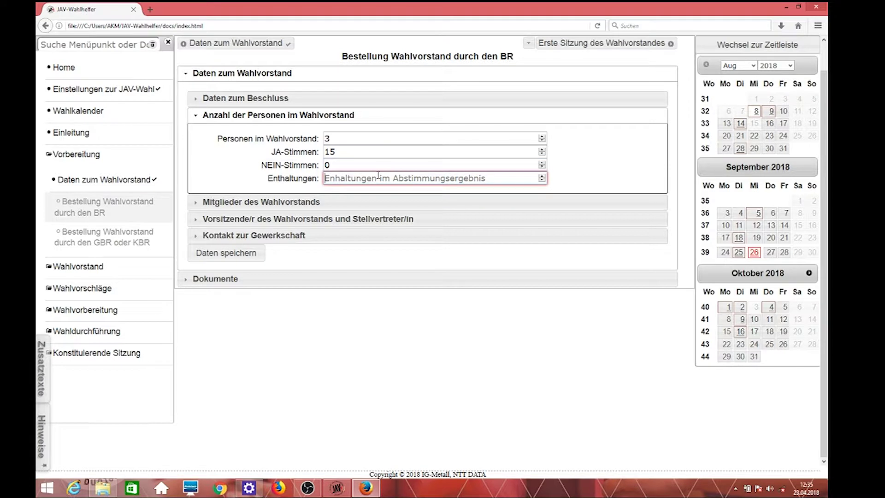
{"action": "type", "text": "0"}
Step: Record the board-members vote as 15 yes, 0 no and 0 abstentions
{"action": "left_click", "coordinate": [366, 202]}
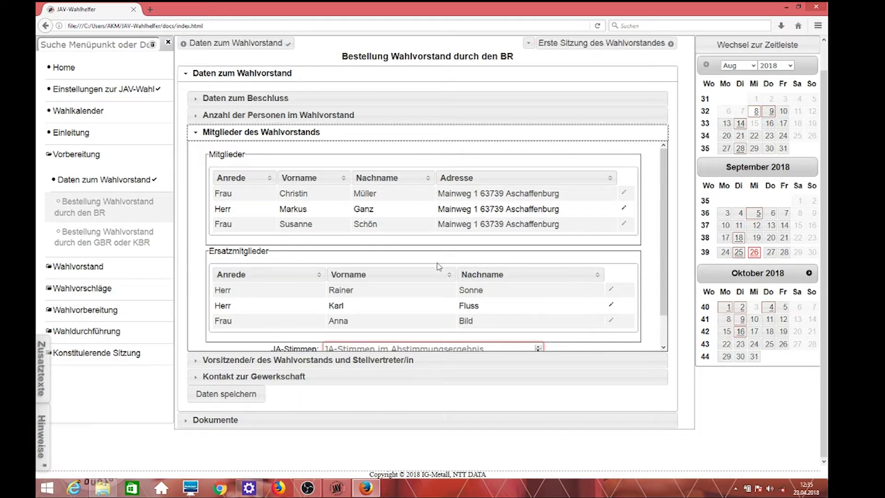
{"action": "scroll", "coordinate": [437, 262], "scroll_direction": "down", "scroll_amount": 1}
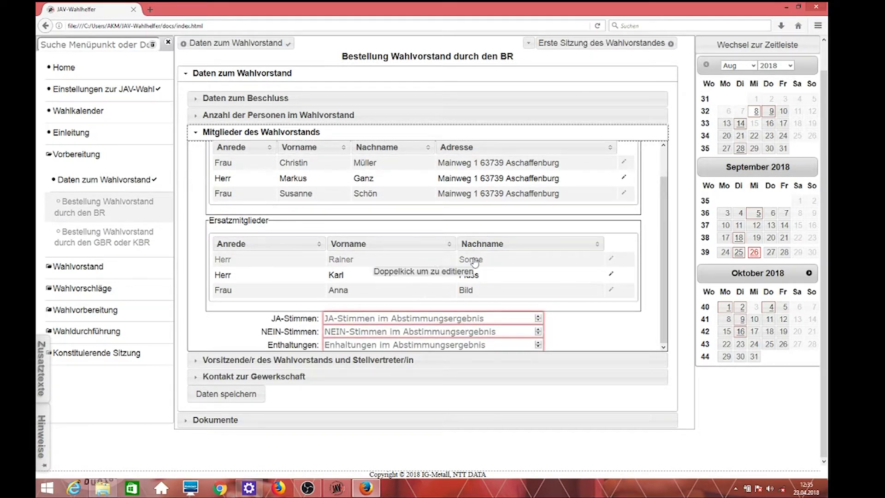
{"action": "left_click", "coordinate": [434, 318]}
{"action": "type", "text": "15"}
{"action": "left_click", "coordinate": [418, 328]}
{"action": "type", "text": "0"}
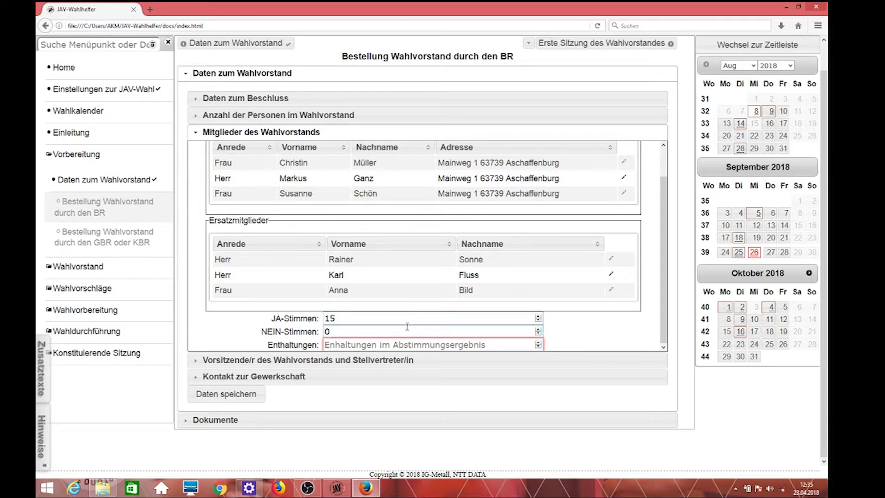
{"action": "left_click", "coordinate": [403, 344]}
{"action": "type", "text": "0"}
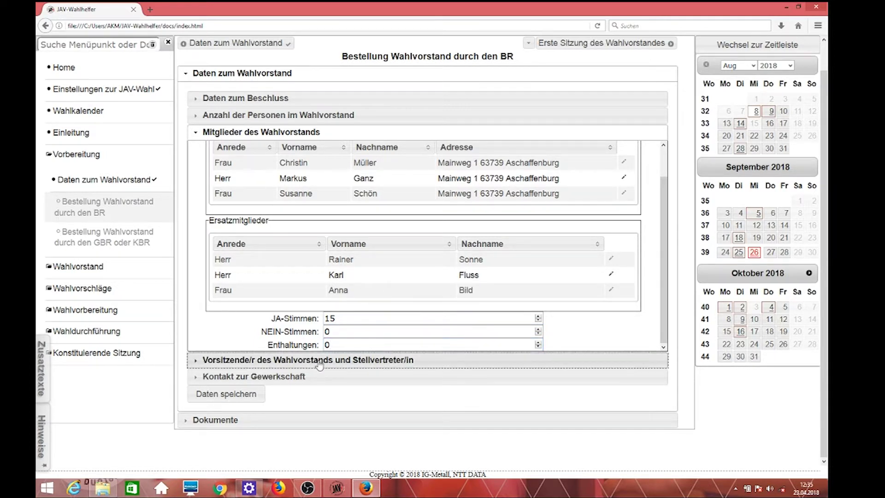
Step: Record the chair and deputy vote as 15 yes, 0 no and 0 abstentions
{"action": "left_click", "coordinate": [318, 360]}
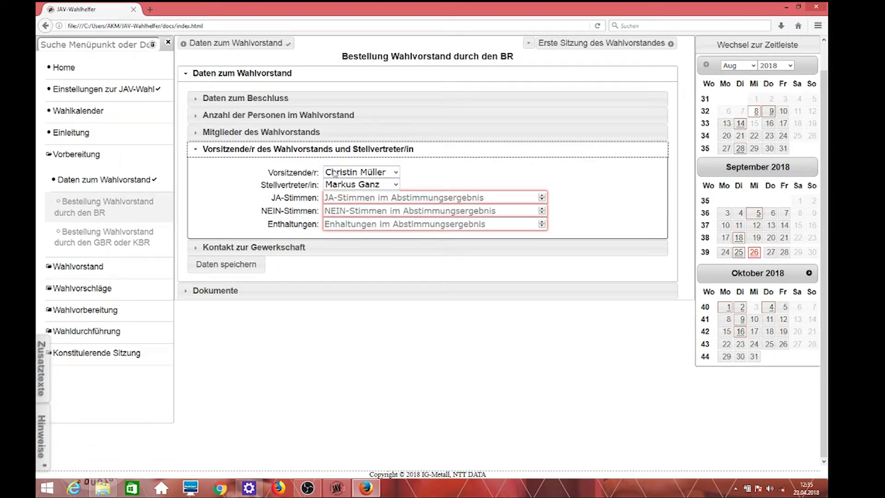
{"action": "left_click", "coordinate": [367, 197]}
{"action": "type", "text": "15"}
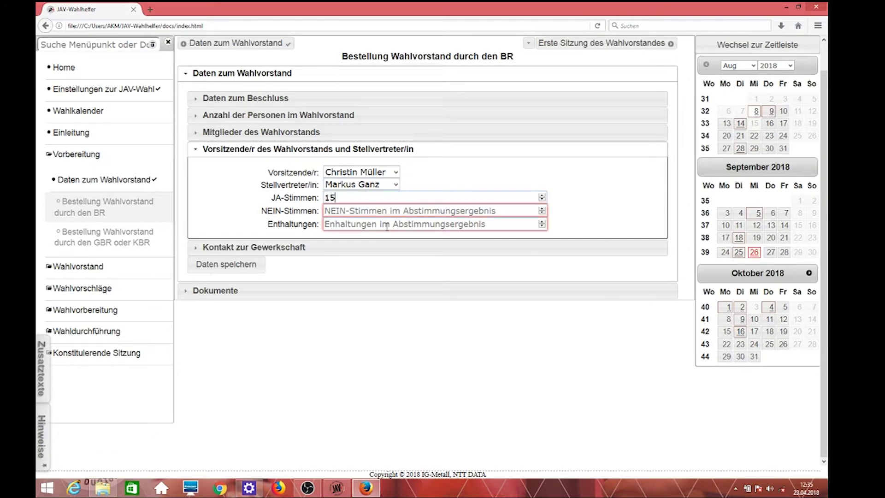
{"action": "left_click", "coordinate": [378, 211]}
{"action": "type", "text": "0"}
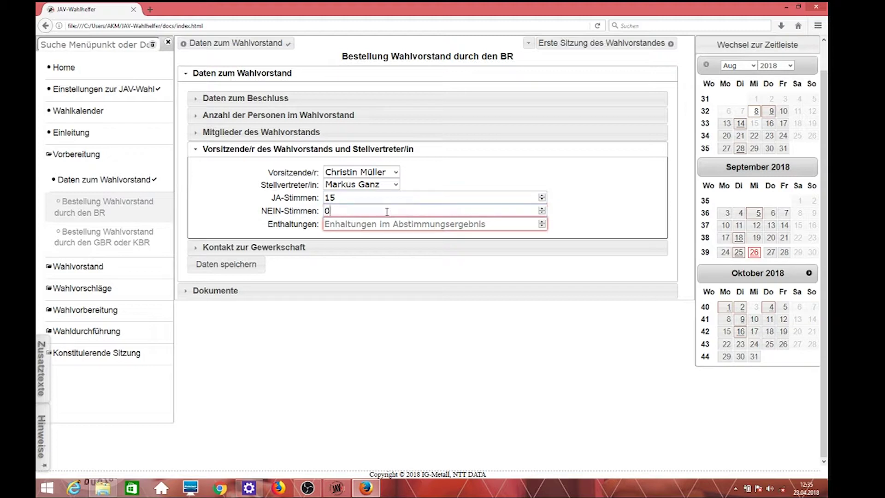
{"action": "left_click", "coordinate": [379, 225]}
{"action": "type", "text": "0"}
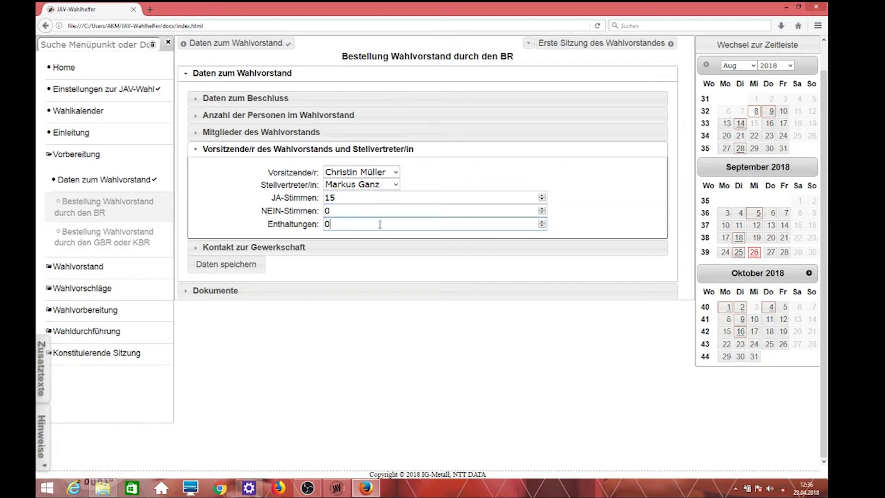
{"action": "left_click", "coordinate": [348, 247]}
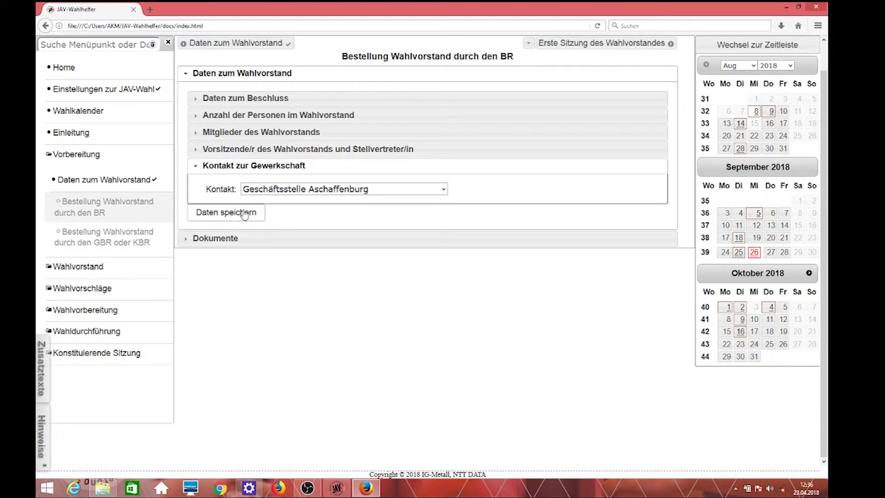
Step: Save the BR appointment data and expand the Dokumente list of M_1a, M_2 and M_3
{"action": "left_click", "coordinate": [244, 214]}
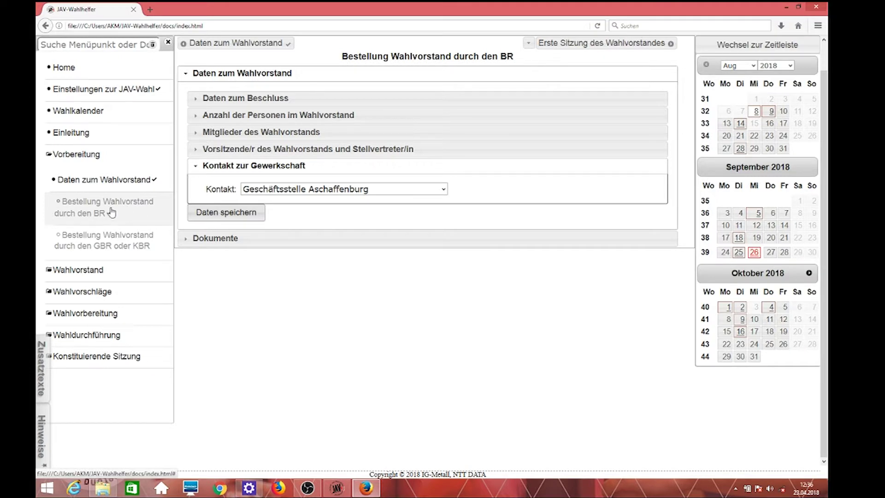
{"action": "left_click", "coordinate": [223, 243]}
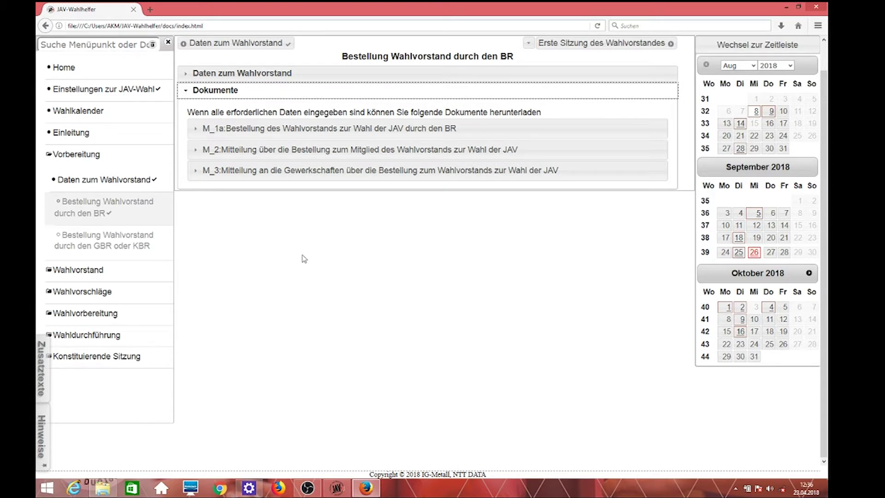
Step: Expand M_1a's details, review its data list, and open it as a PDF
{"action": "left_click", "coordinate": [311, 130]}
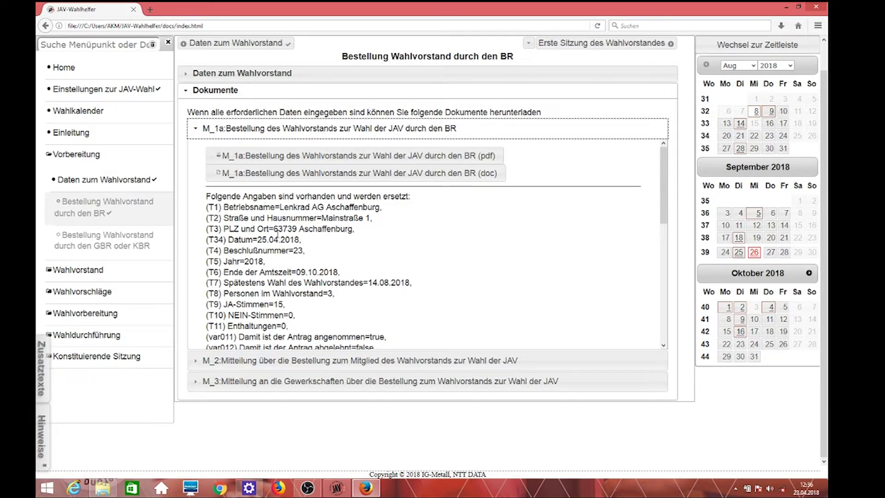
{"action": "scroll", "coordinate": [286, 285], "scroll_direction": "down", "scroll_amount": 10}
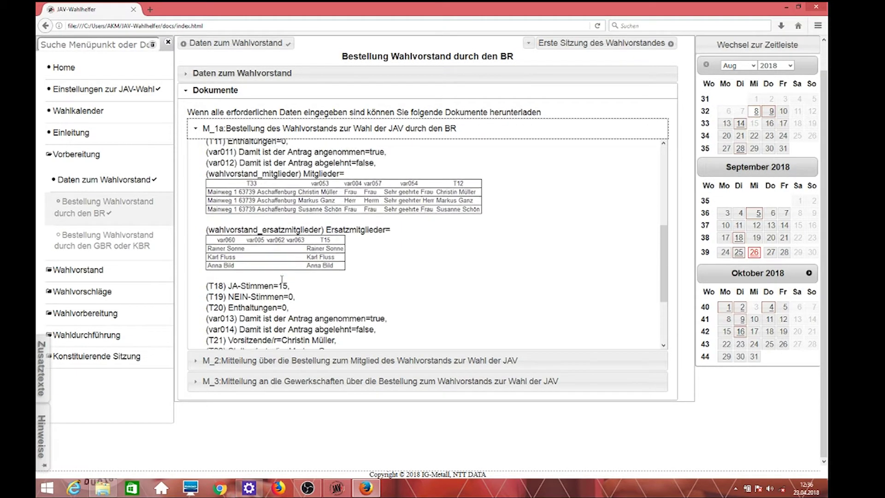
{"action": "scroll", "coordinate": [281, 277], "scroll_direction": "up", "scroll_amount": 10}
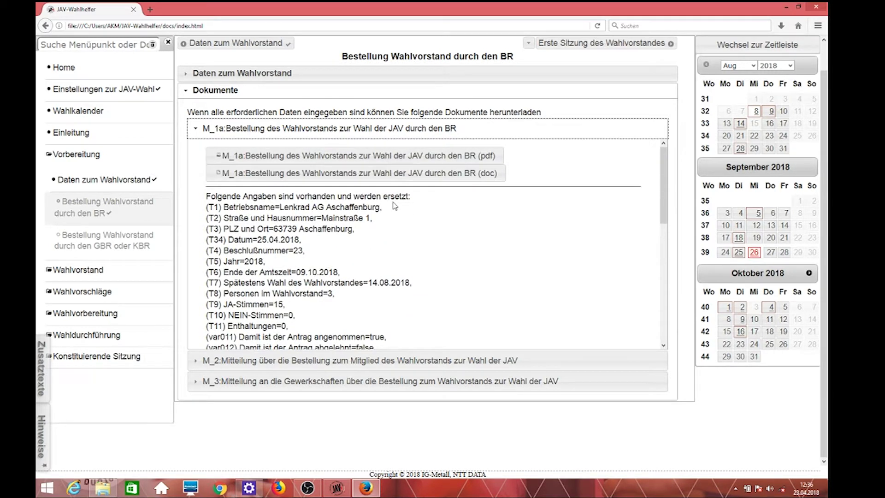
{"action": "left_click", "coordinate": [416, 160]}
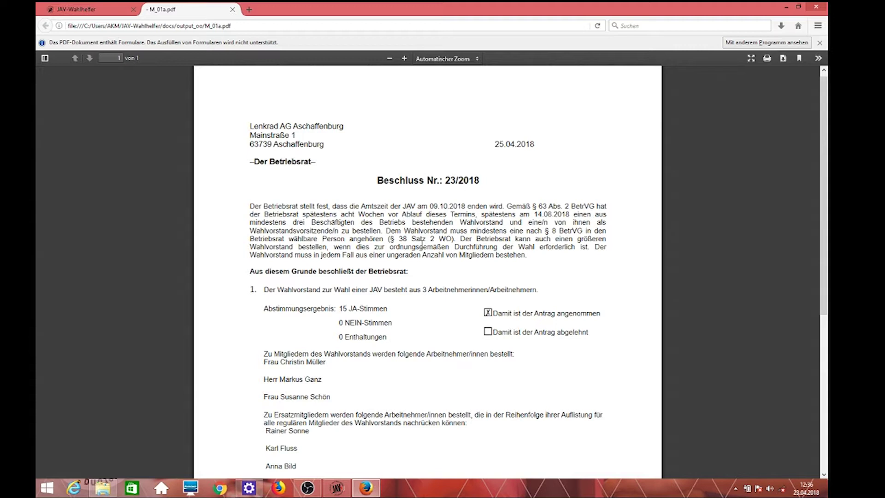
Step: Read resolution Beschluss Nr.: 23/2018 in M_01a.pdf to the end, then close the PDF tab
{"action": "scroll", "coordinate": [417, 244], "scroll_direction": "down", "scroll_amount": 4}
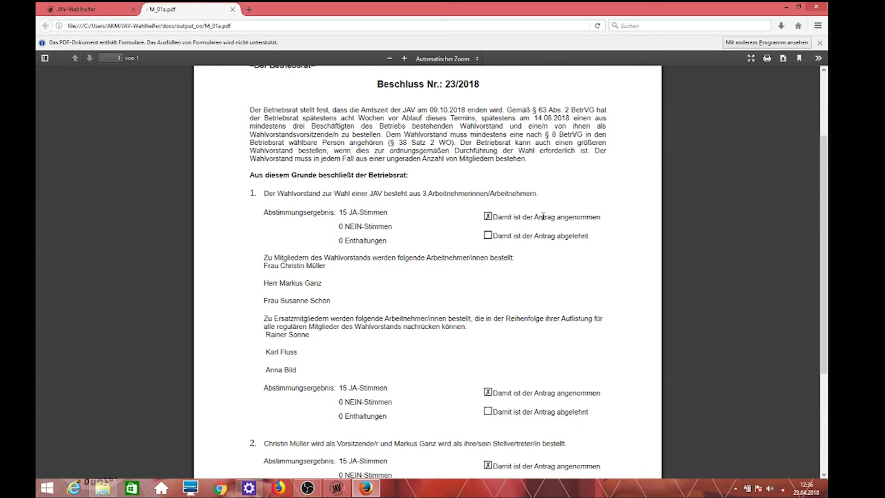
{"action": "scroll", "coordinate": [409, 288], "scroll_direction": "down", "scroll_amount": 2}
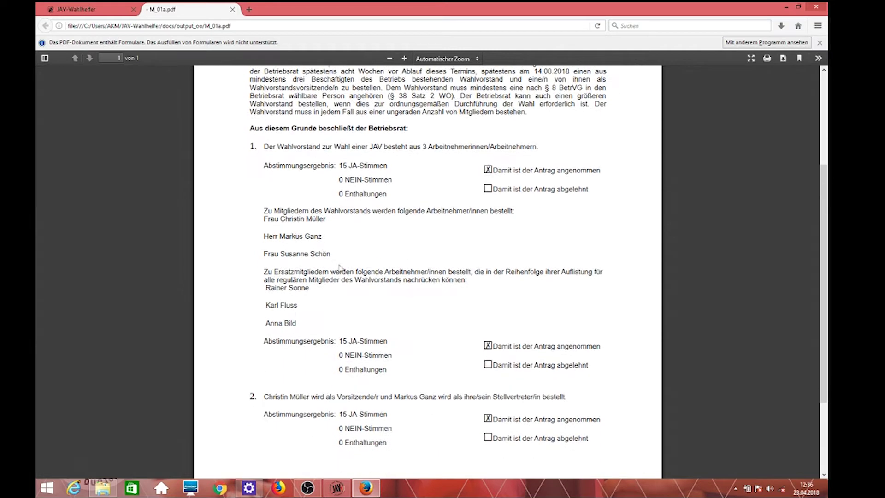
{"action": "scroll", "coordinate": [451, 316], "scroll_direction": "down", "scroll_amount": 4}
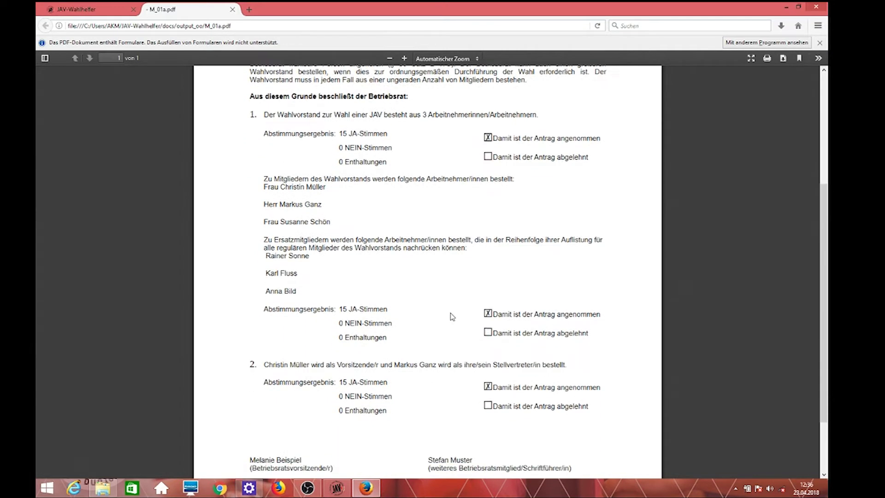
{"action": "scroll", "coordinate": [443, 275], "scroll_direction": "down", "scroll_amount": 1}
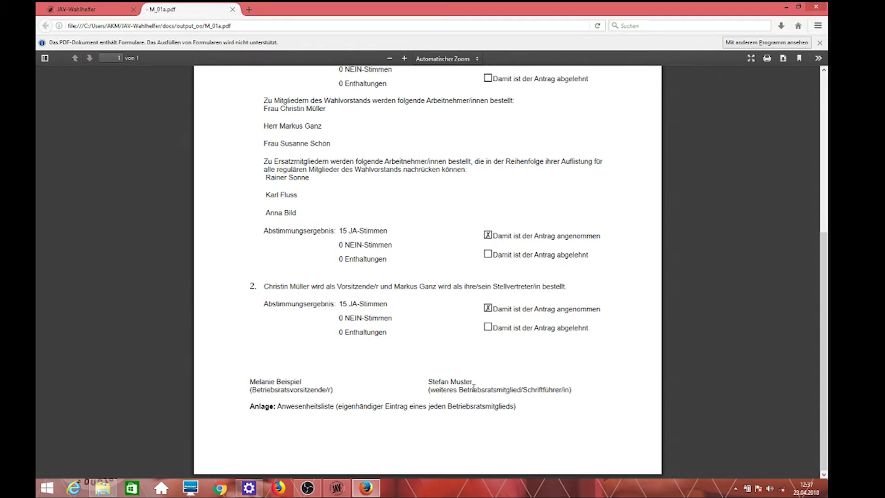
{"action": "scroll", "coordinate": [382, 384], "scroll_direction": "up", "scroll_amount": 5}
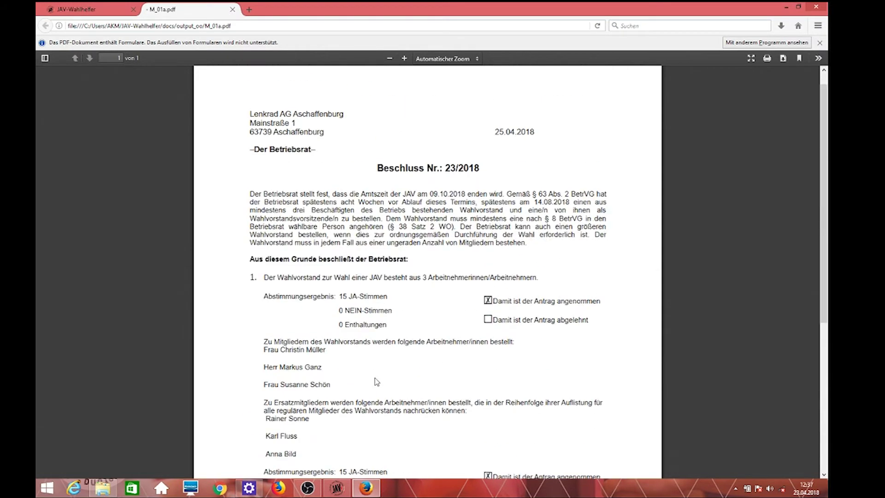
{"action": "left_click", "coordinate": [232, 10]}
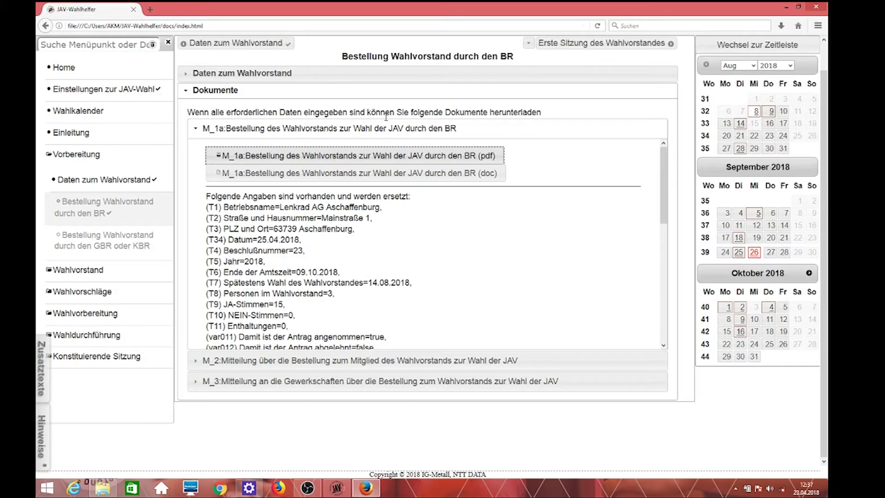
Step: Expand the M_2 entry under Dokumente and open its (pdf) version
{"action": "left_click", "coordinate": [374, 368]}
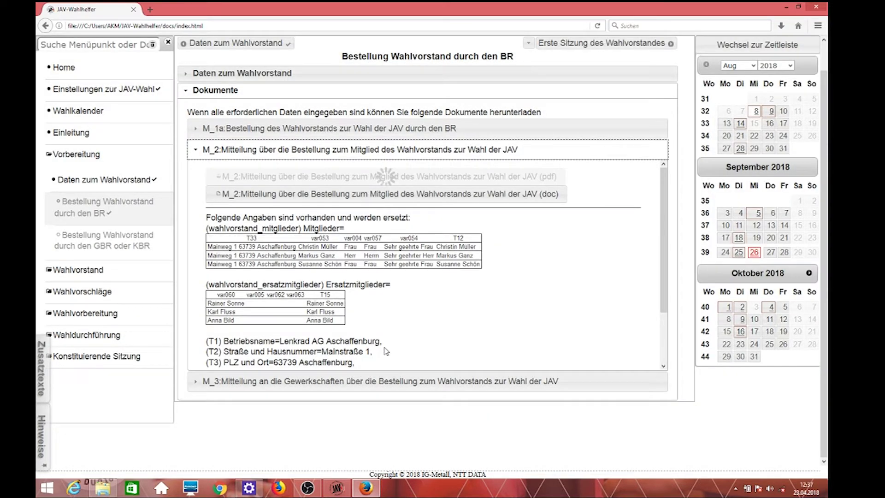
{"action": "left_click", "coordinate": [442, 179]}
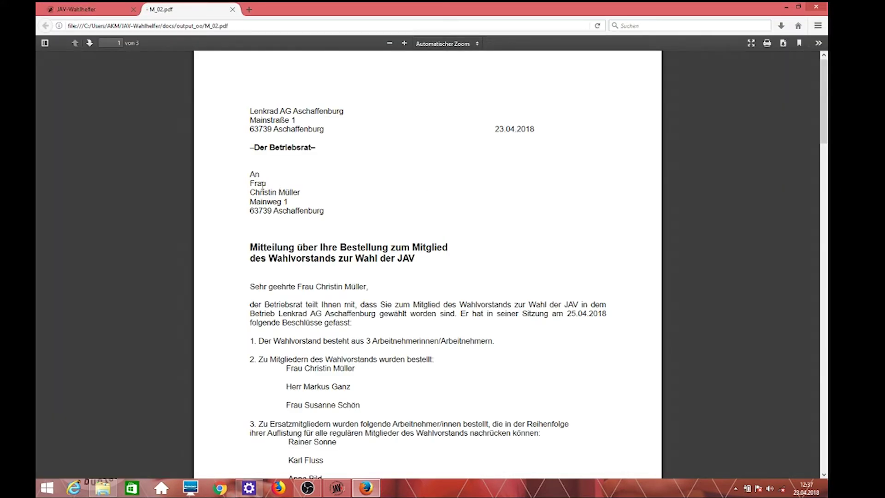
Step: Review the three M_02.pdf appointment letters, close the tab, and expand the M_3 entry
{"action": "scroll", "coordinate": [422, 229], "scroll_direction": "down", "scroll_amount": 13}
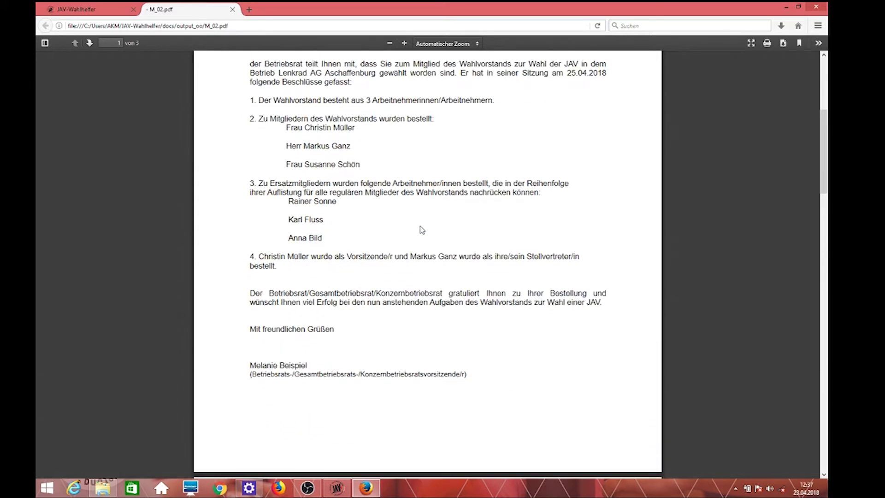
{"action": "scroll", "coordinate": [418, 229], "scroll_direction": "down", "scroll_amount": 13}
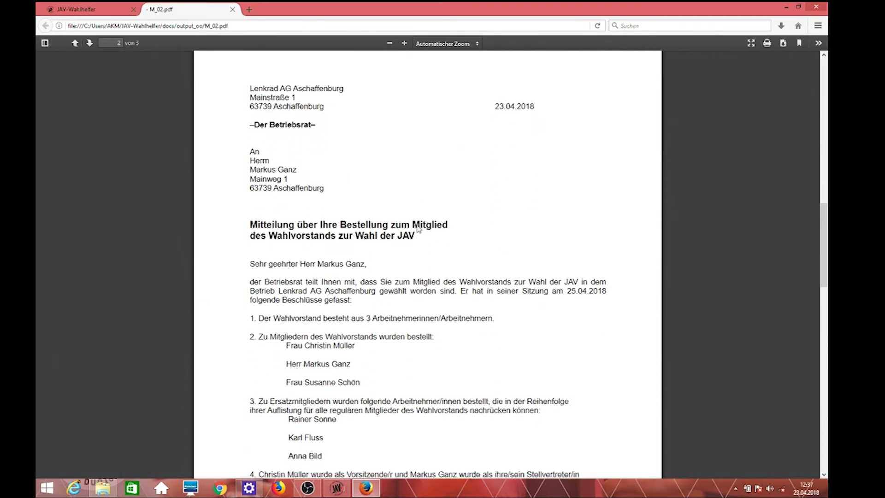
{"action": "scroll", "coordinate": [419, 229], "scroll_direction": "down", "scroll_amount": 7}
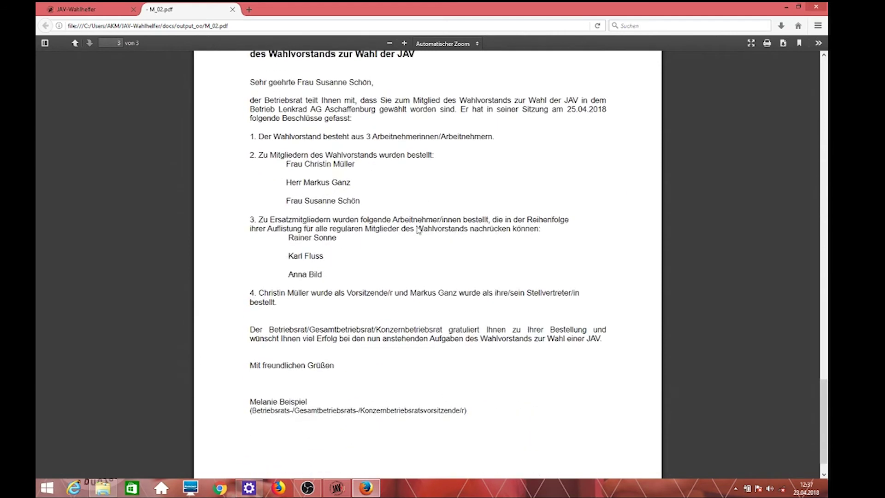
{"action": "scroll", "coordinate": [417, 231], "scroll_direction": "up", "scroll_amount": 13}
{"action": "scroll", "coordinate": [416, 234], "scroll_direction": "up", "scroll_amount": 20}
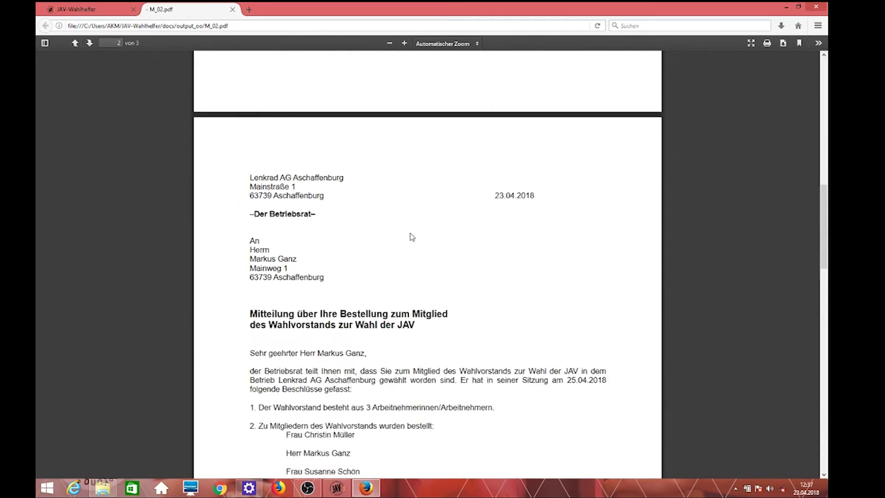
{"action": "left_click", "coordinate": [232, 9]}
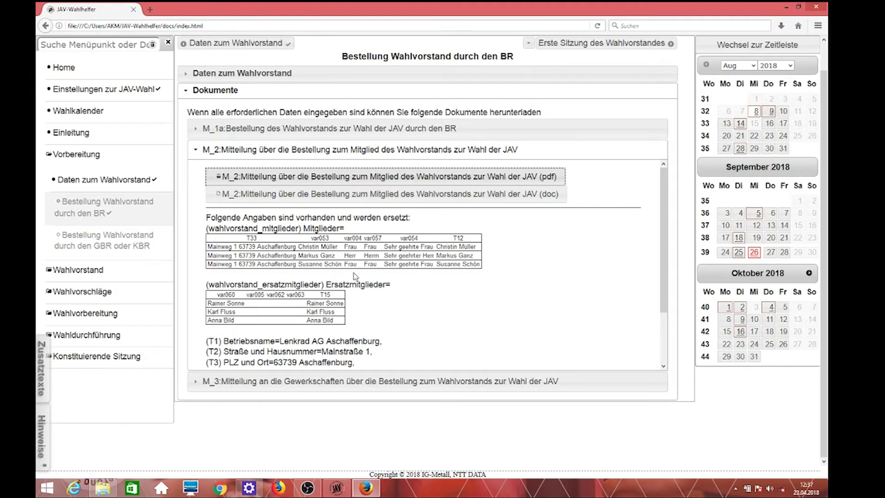
{"action": "left_click", "coordinate": [336, 382]}
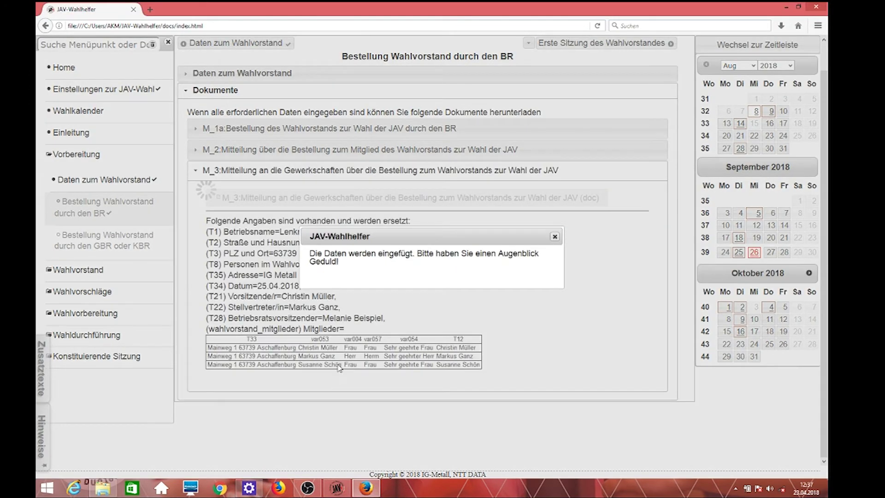